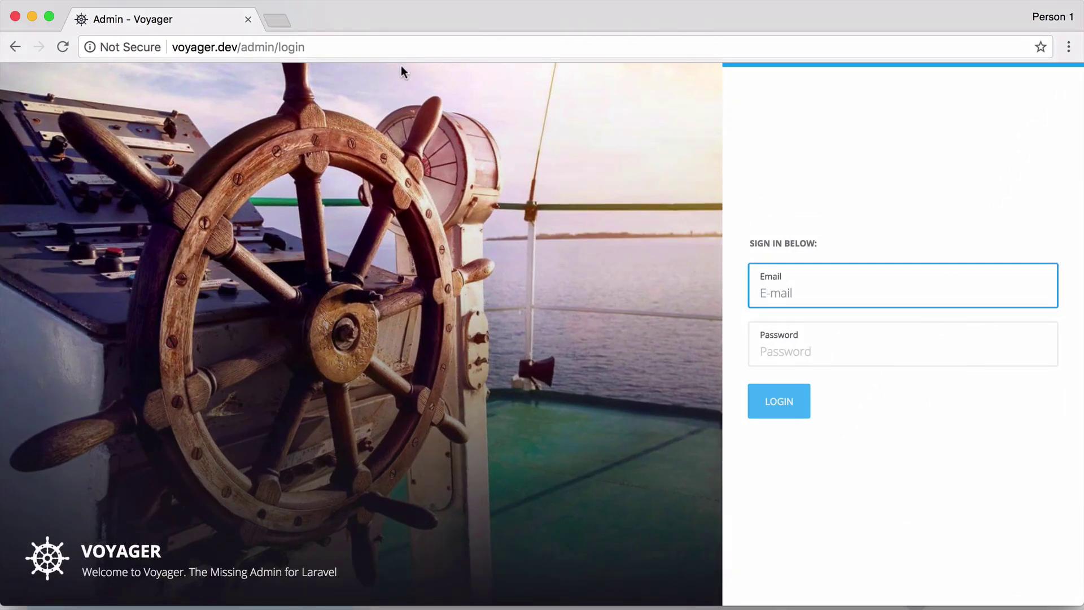
Trim the address to voyager.dev to view the site's Laravel home page.
{"action": "left_click", "coordinate": [288, 49]}
{"action": "double_click", "coordinate": [288, 48]}
{"action": "key", "text": "BackSpace"}
{"action": "key", "text": "BackSpace"}
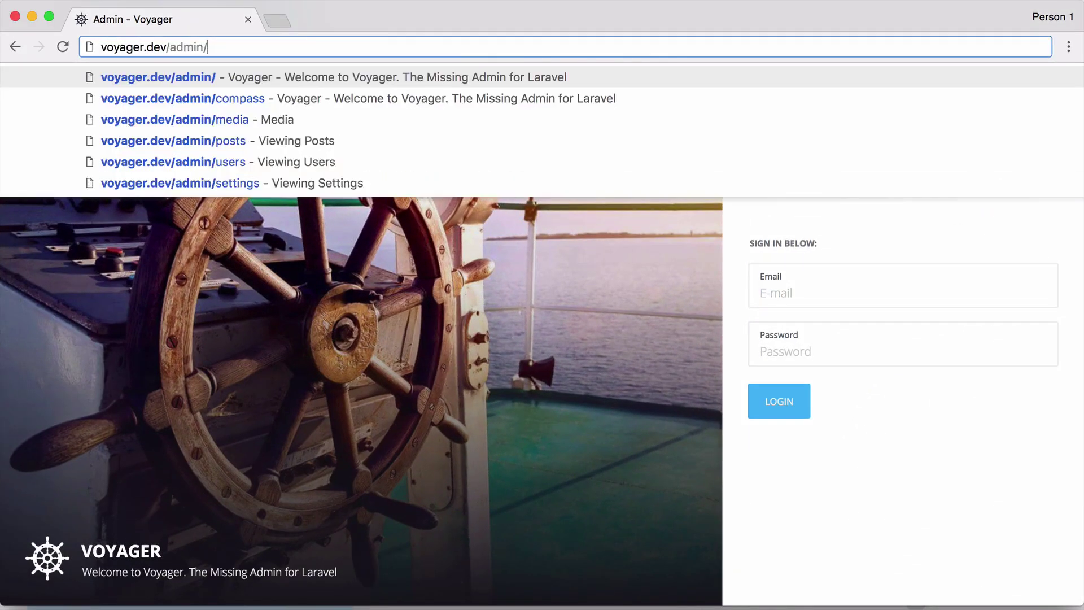
{"action": "key", "text": "BackSpace"}
{"action": "key", "text": "BackSpace"}
{"action": "key", "text": "BackSpace"}
{"action": "key", "text": "BackSpace"}
{"action": "key", "text": "BackSpace"}
{"action": "key", "text": "BackSpace"}
{"action": "key", "text": "Return"}
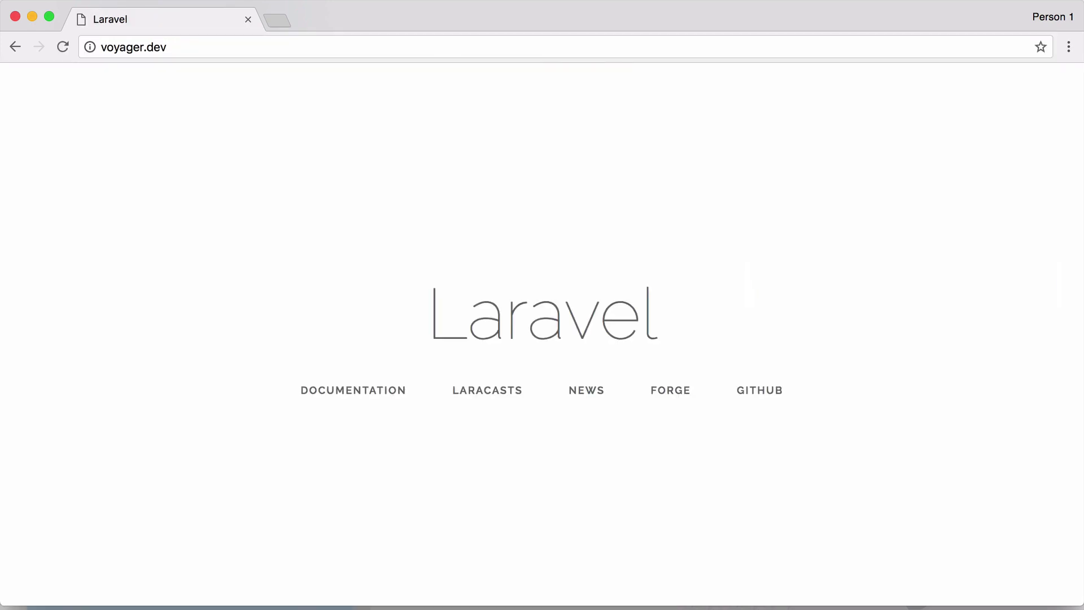
Go to voyager.dev/admin and sign in with the administrator's email and password.
{"action": "left_click", "coordinate": [303, 48]}
{"action": "left_click", "coordinate": [306, 49]}
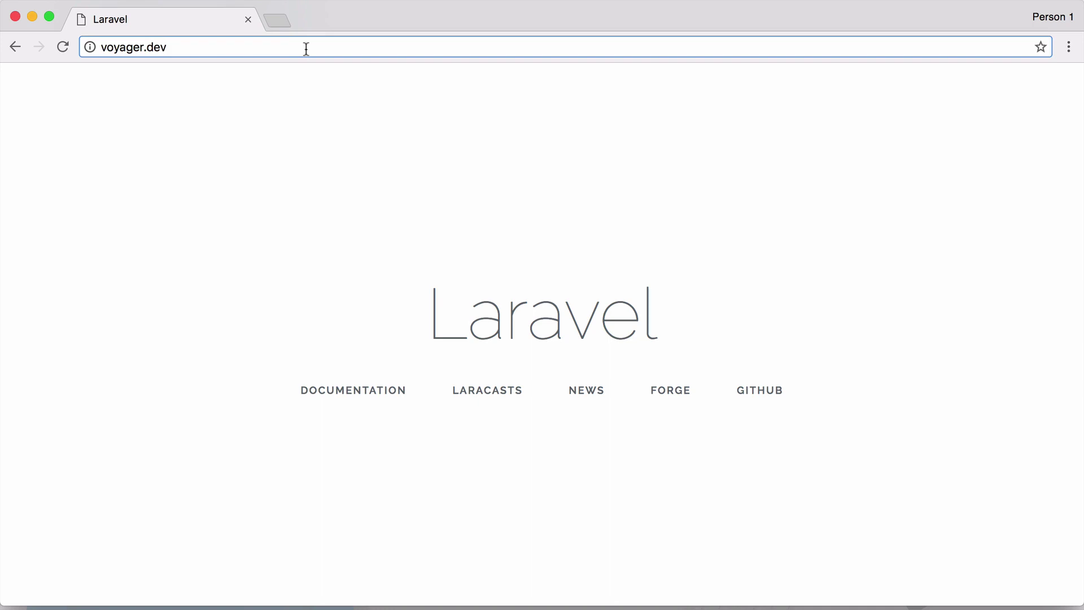
{"action": "type", "text": "/admin"}
{"action": "key", "text": "Return"}
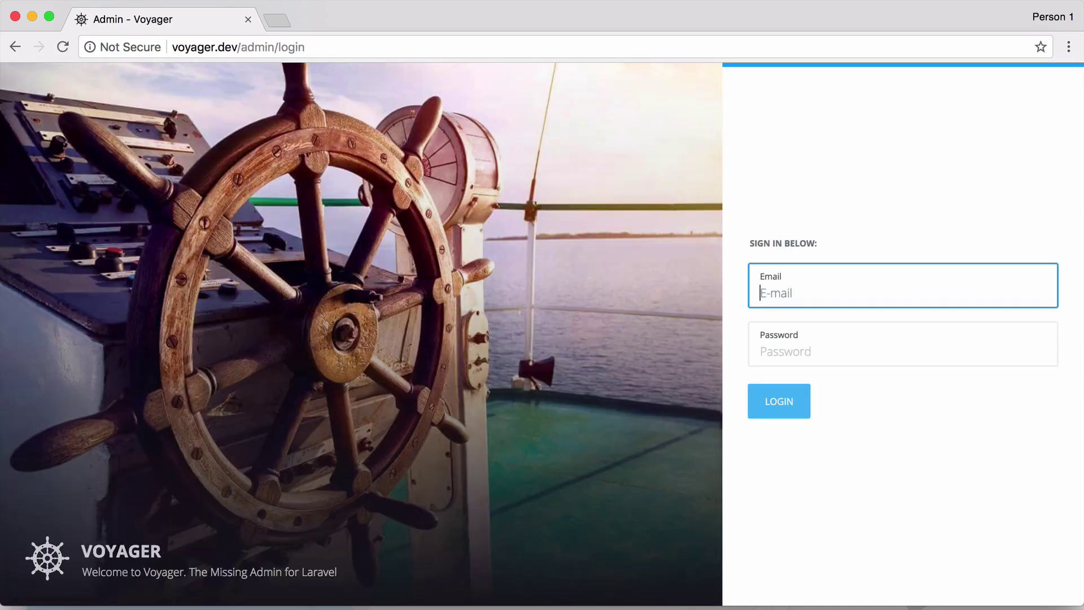
{"action": "type", "text": "admin"}
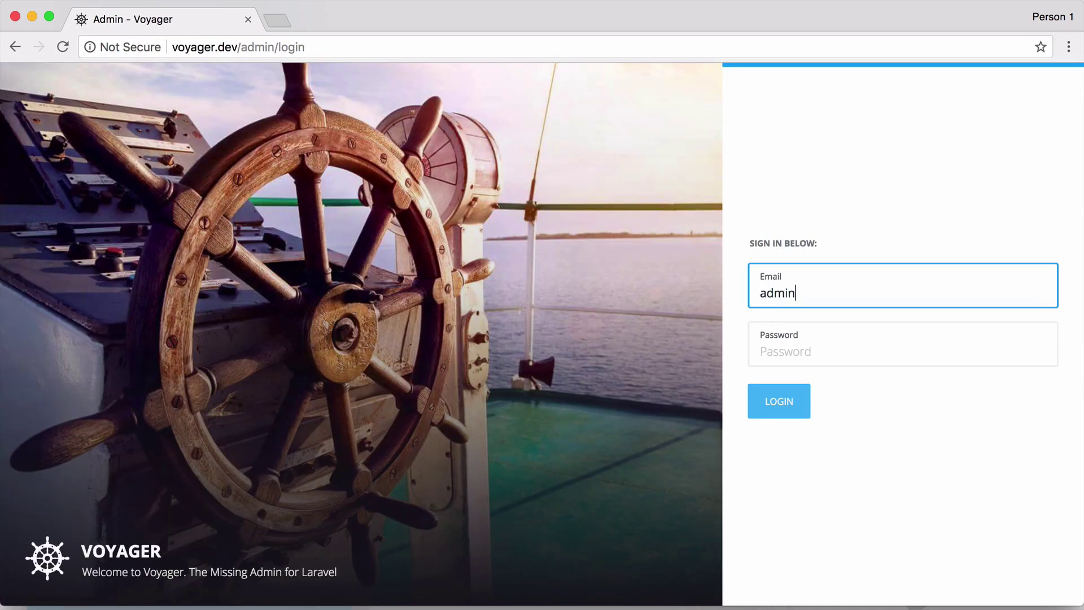
{"action": "type", "text": "@admin.com"}
{"action": "key", "text": "Tab"}
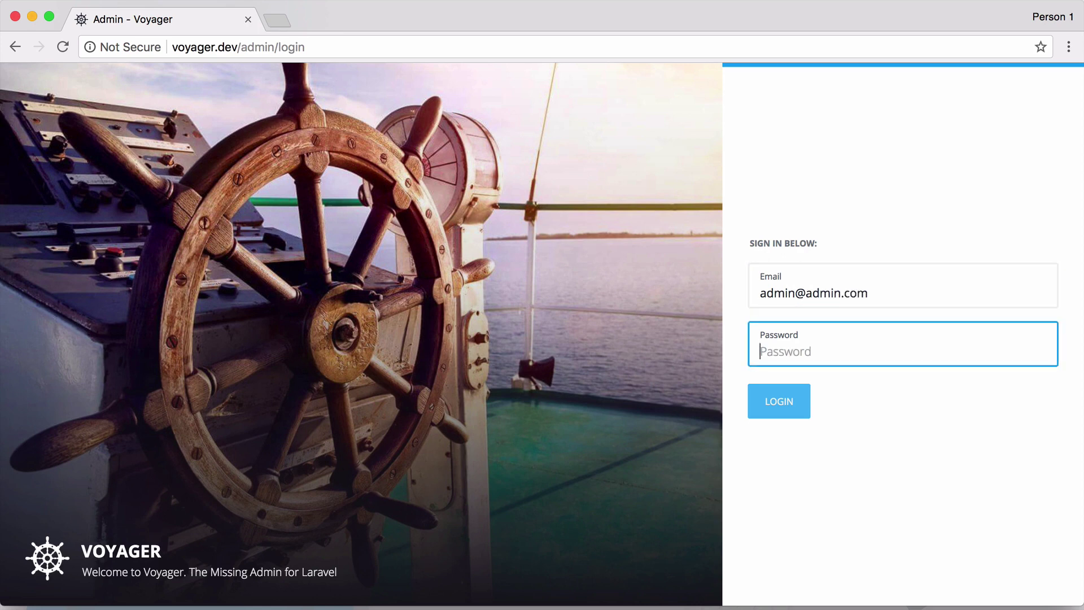
{"action": "type", "text": "password"}
{"action": "key", "text": "Return"}
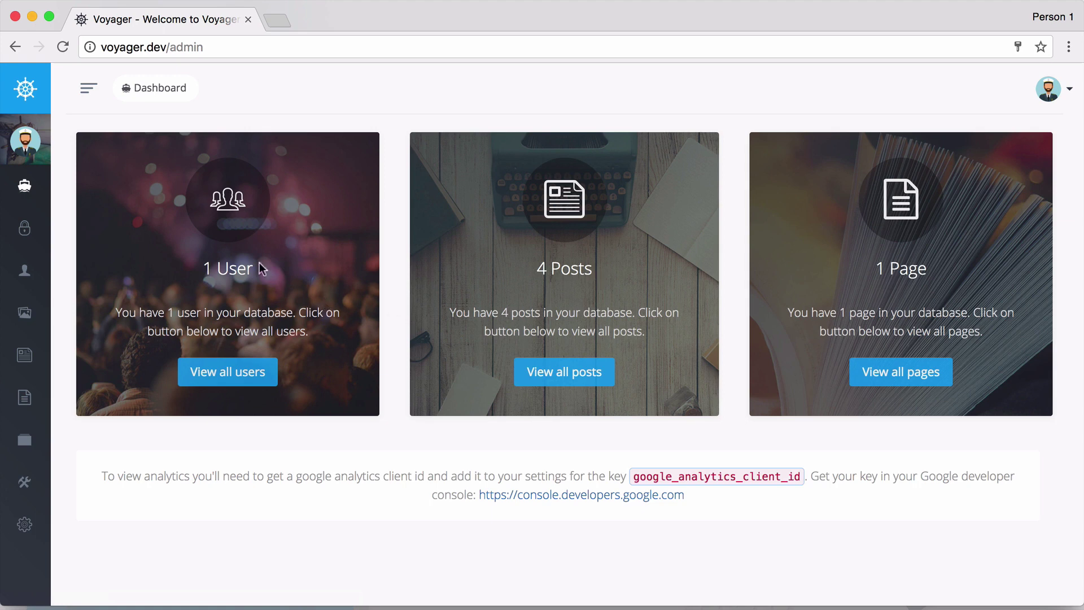
Expand the left sidebar over the Dashboard showing 1 User, 4 Posts and 1 Page.
{"action": "mouse_move", "coordinate": [40, 186]}
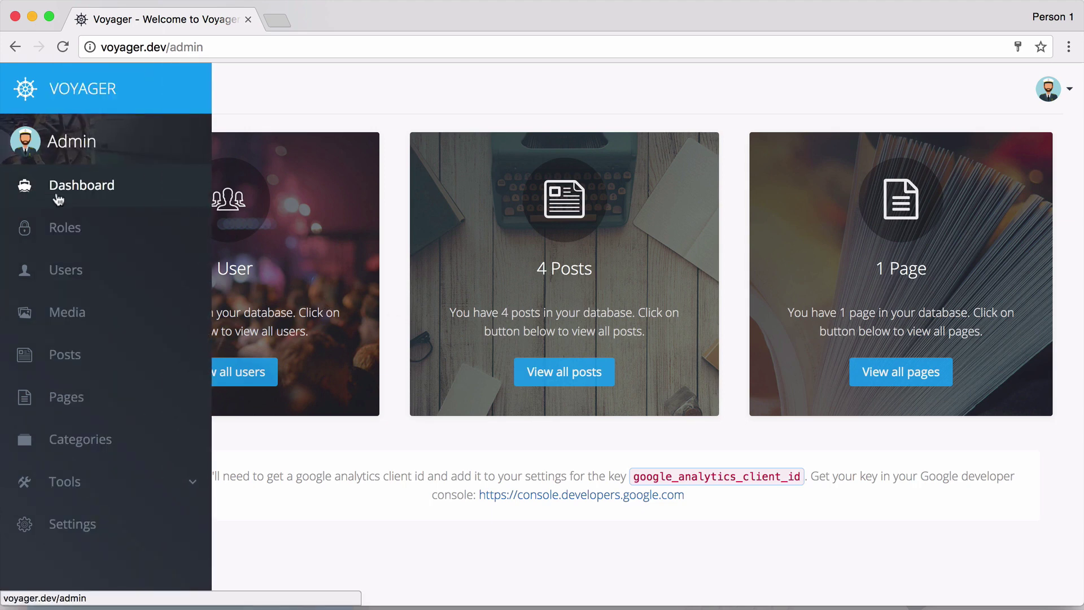
View the Roles list with its two roles, then the Users list with the single admin account.
{"action": "left_click", "coordinate": [64, 229]}
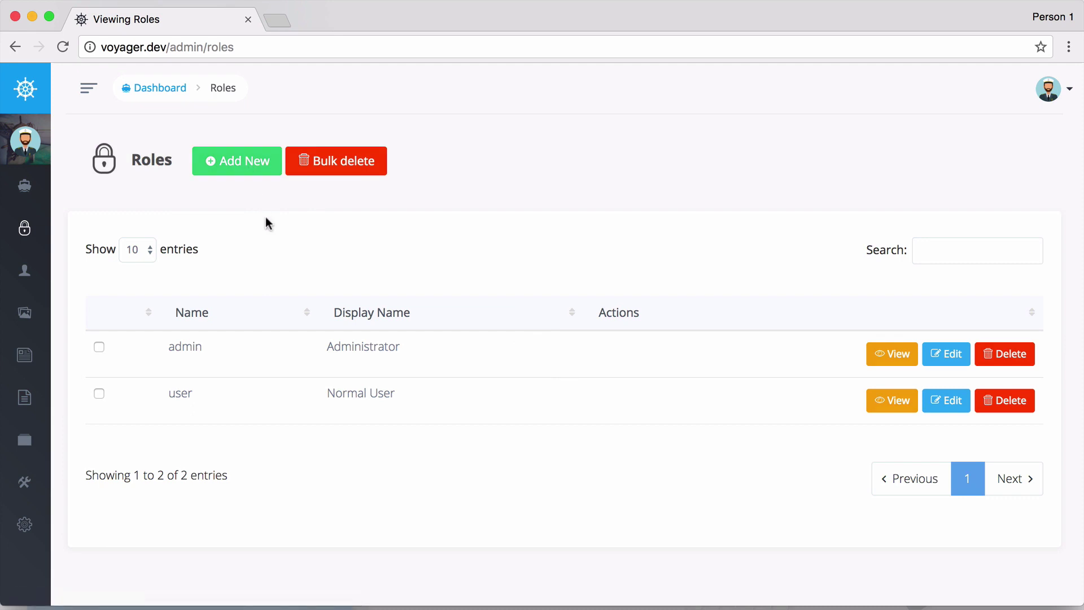
{"action": "mouse_move", "coordinate": [24, 270]}
{"action": "left_click", "coordinate": [65, 269]}
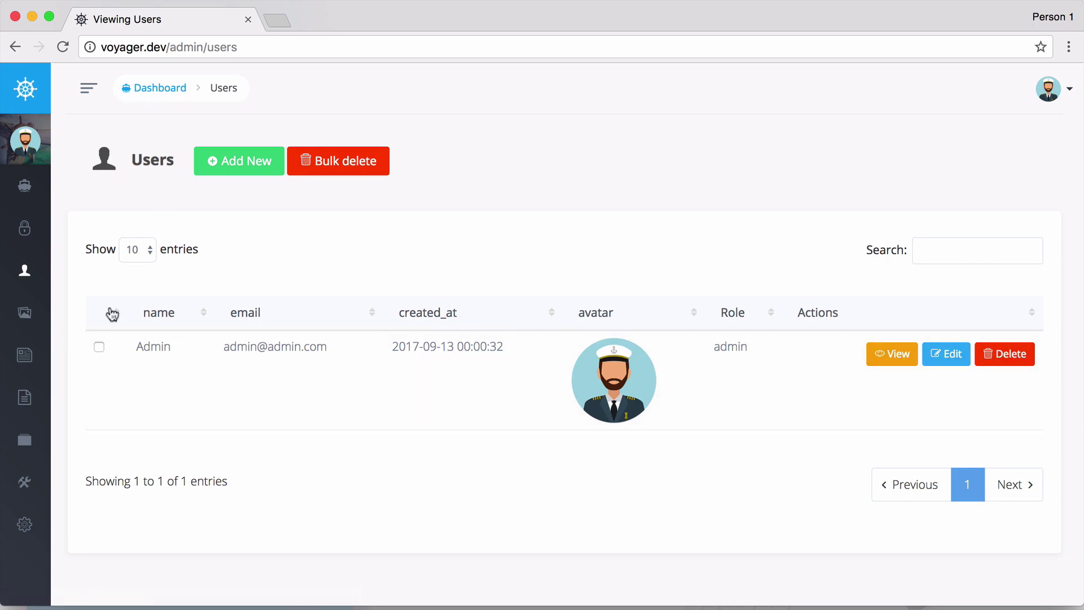
Inspect post2.jpg and post3.jpg in the Media posts folder, cancel a rename, and return to the root.
{"action": "left_click", "coordinate": [24, 319]}
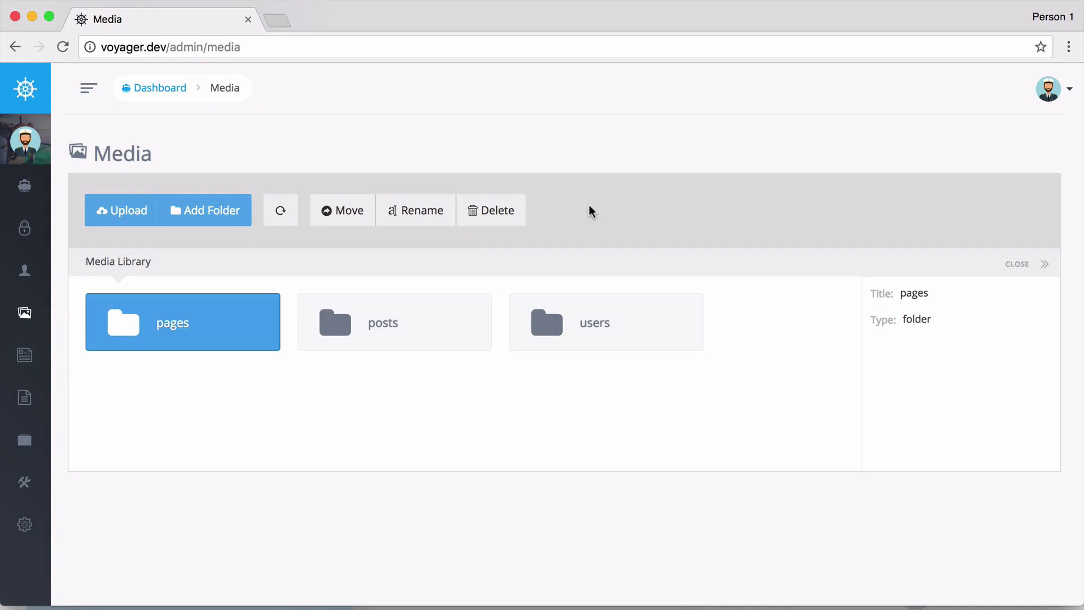
{"action": "double_click", "coordinate": [407, 326]}
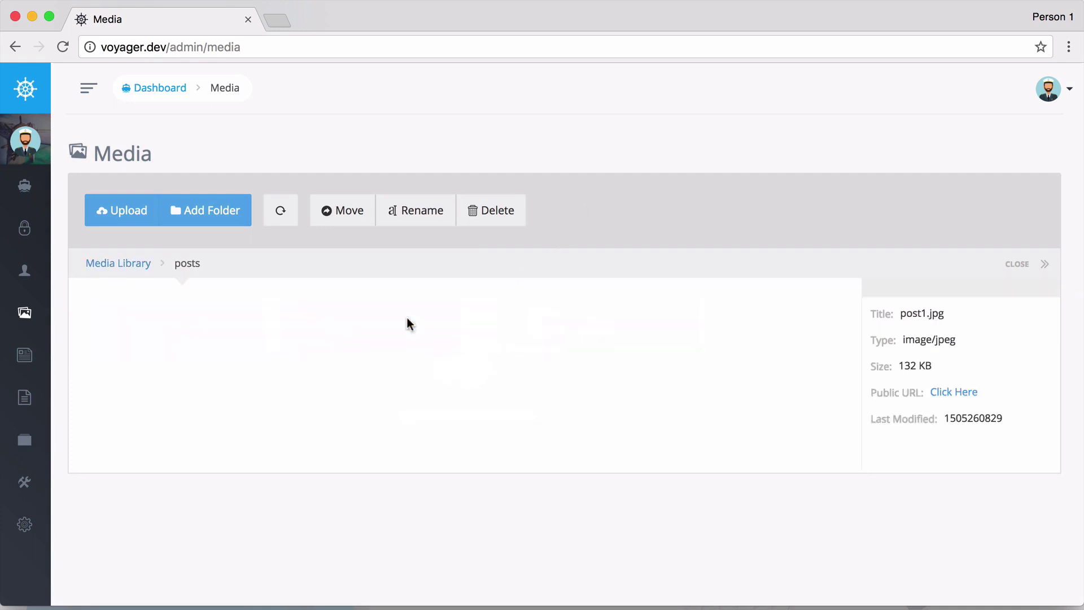
{"action": "left_click", "coordinate": [387, 339]}
{"action": "left_click", "coordinate": [573, 338]}
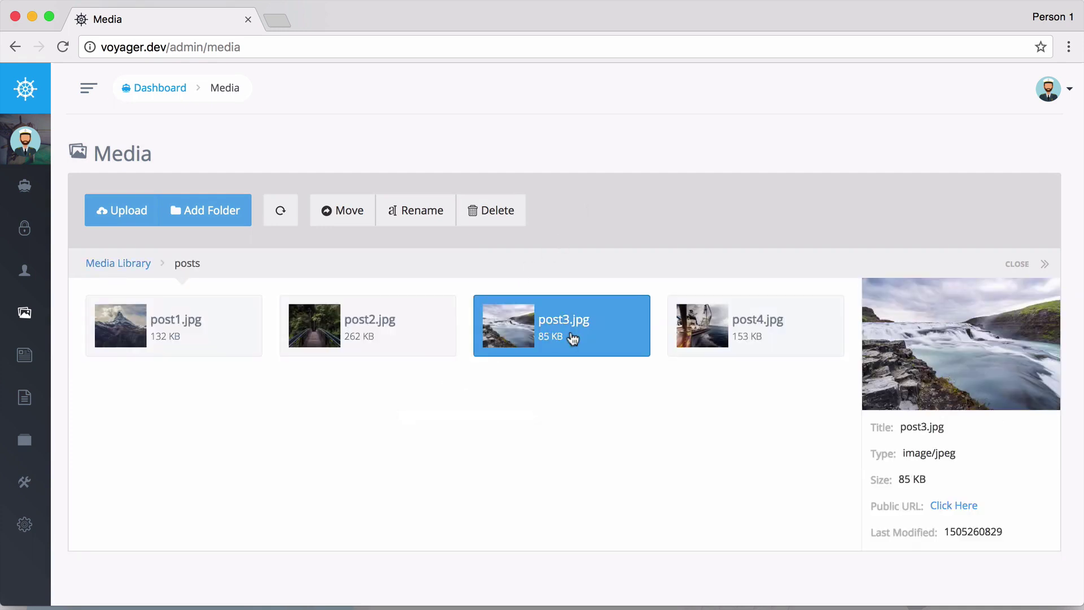
{"action": "left_click", "coordinate": [425, 213]}
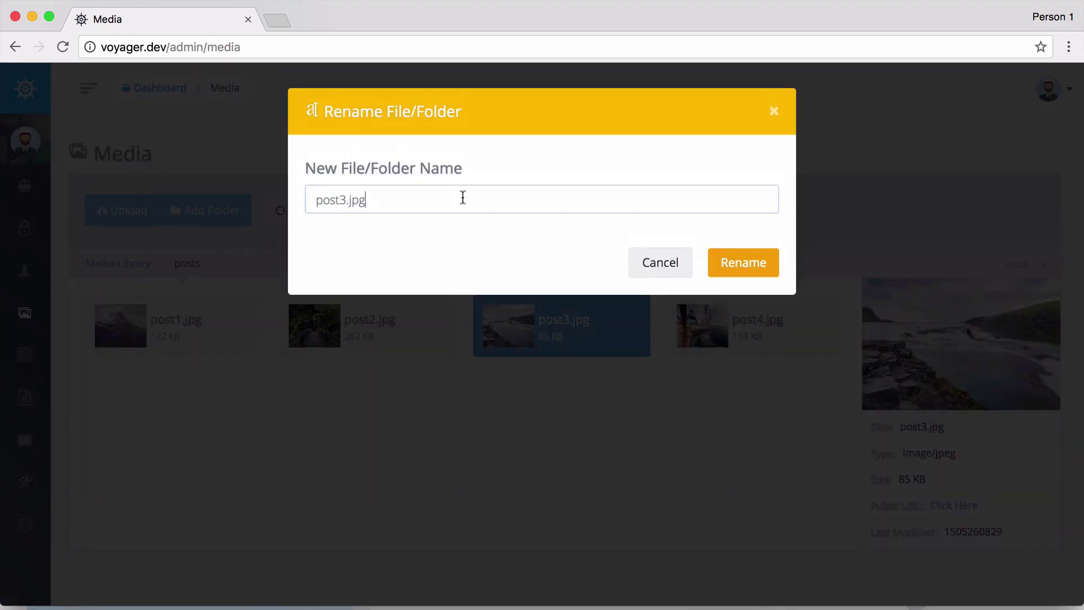
{"action": "left_click", "coordinate": [652, 264]}
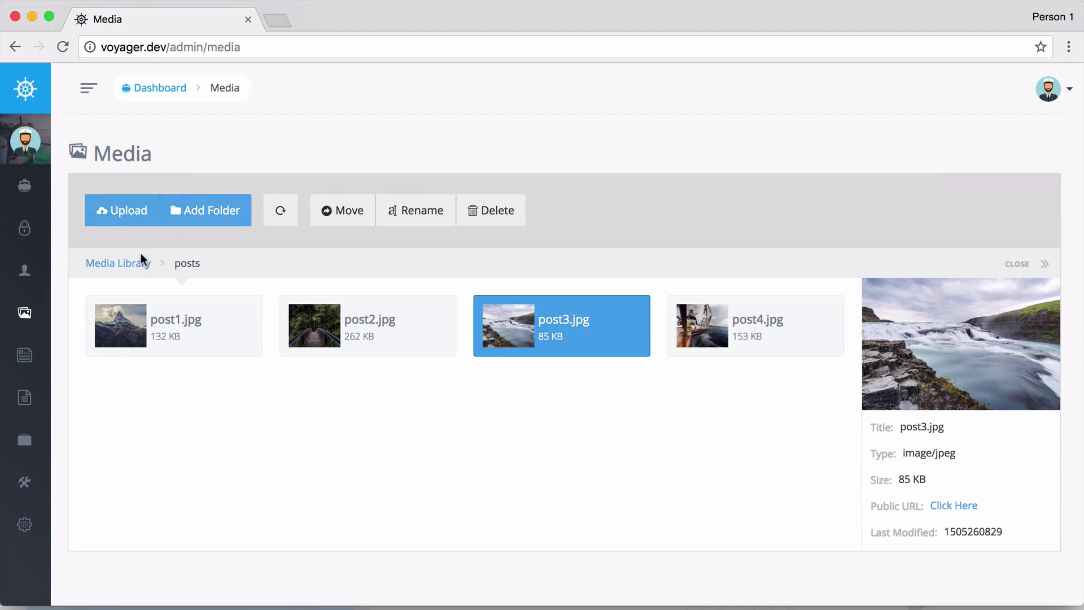
{"action": "left_click", "coordinate": [125, 264]}
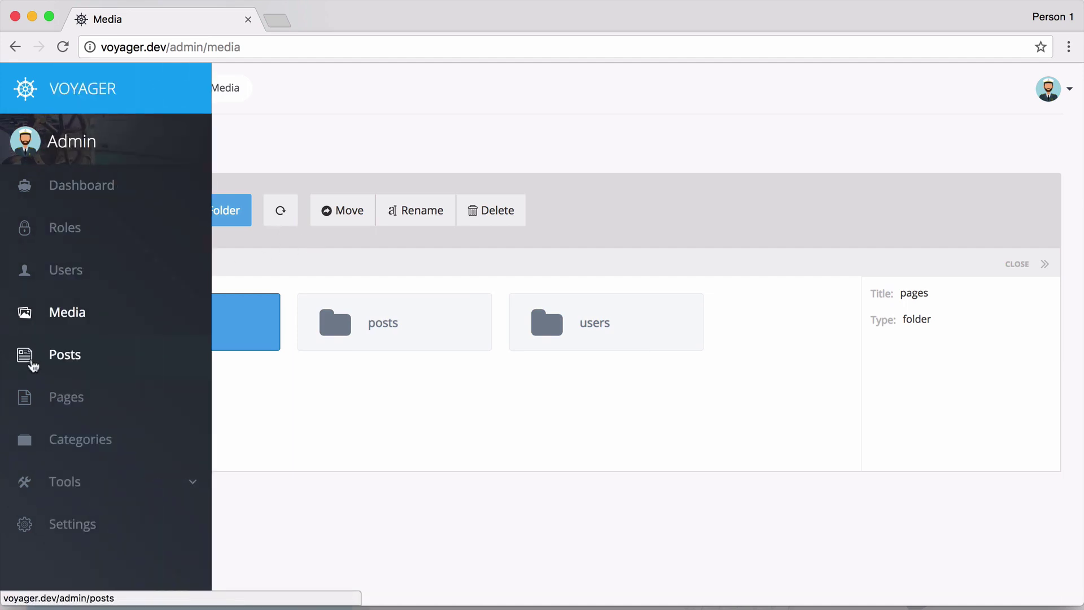
Open the Posts list and scroll through the four posts.
{"action": "left_click", "coordinate": [86, 363]}
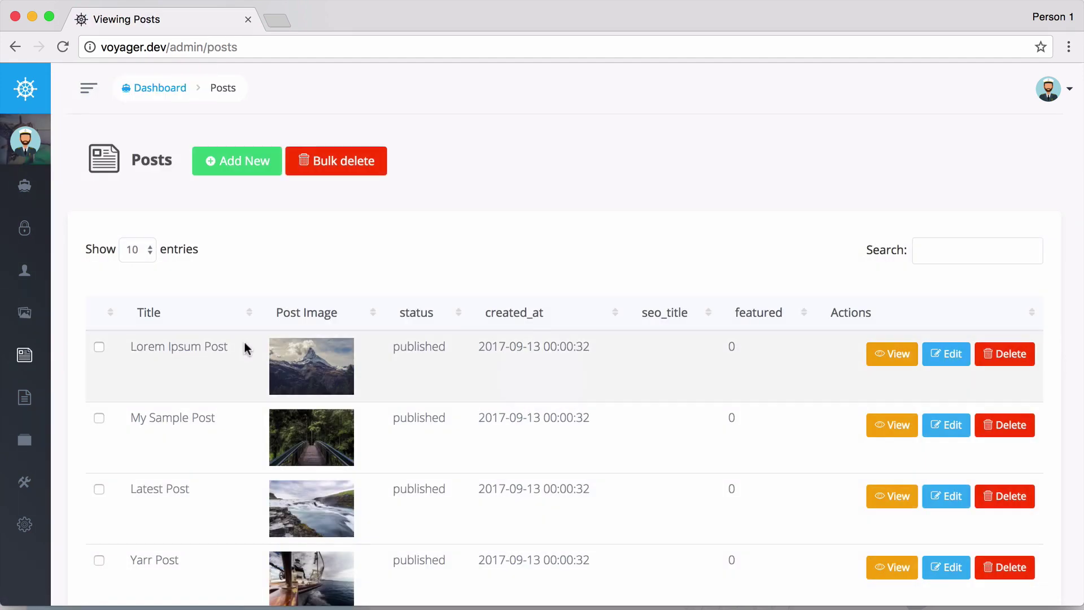
{"action": "scroll", "coordinate": [387, 314], "scroll_direction": "down", "scroll_amount": 1}
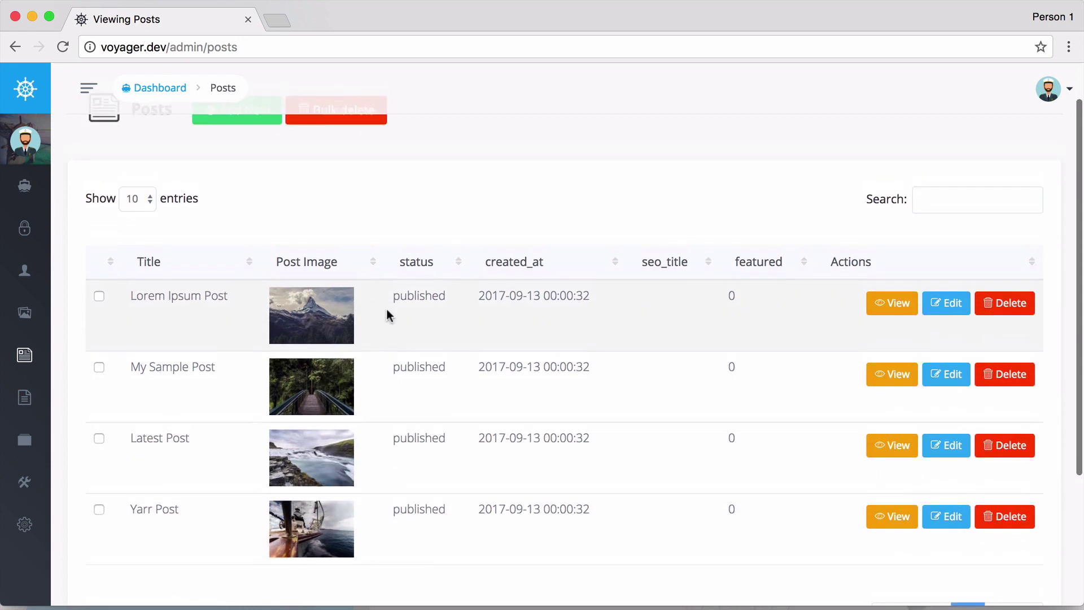
{"action": "scroll", "coordinate": [388, 315], "scroll_direction": "up", "scroll_amount": 1}
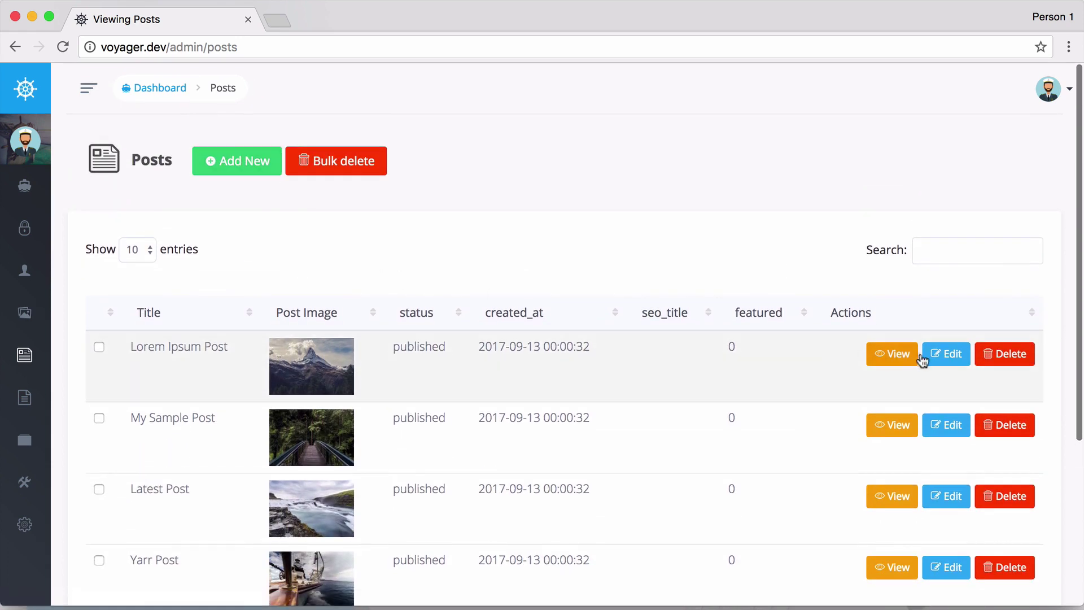
Edit the Lorem Ipsum Post, look over its form fields, and save it with Update Post.
{"action": "left_click", "coordinate": [935, 353]}
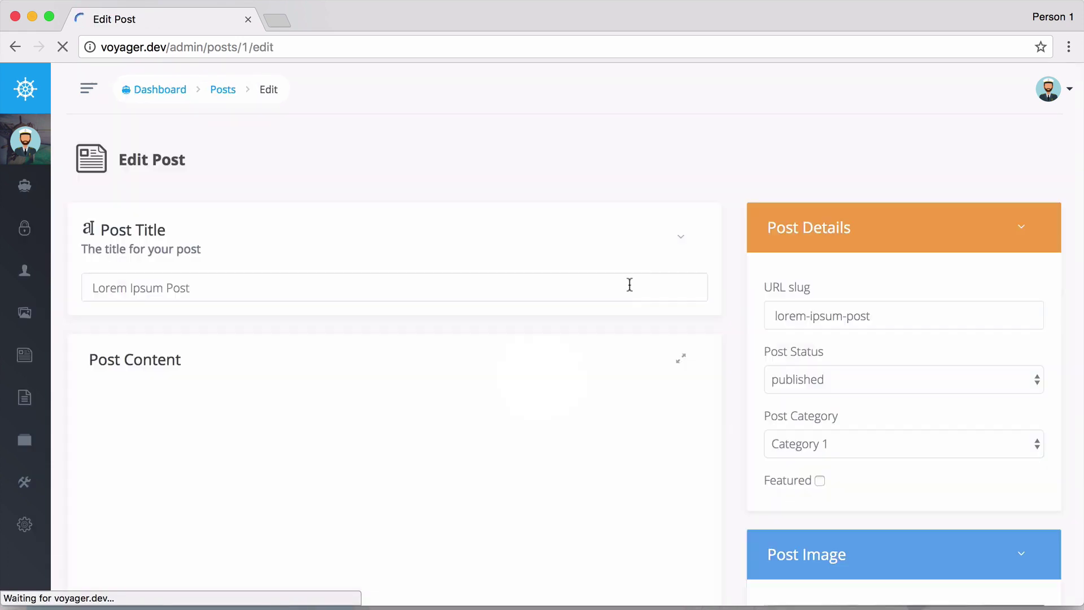
{"action": "scroll", "coordinate": [600, 237], "scroll_direction": "down", "scroll_amount": 2}
{"action": "scroll", "coordinate": [638, 252], "scroll_direction": "down", "scroll_amount": 2}
{"action": "scroll", "coordinate": [753, 305], "scroll_direction": "up", "scroll_amount": 3}
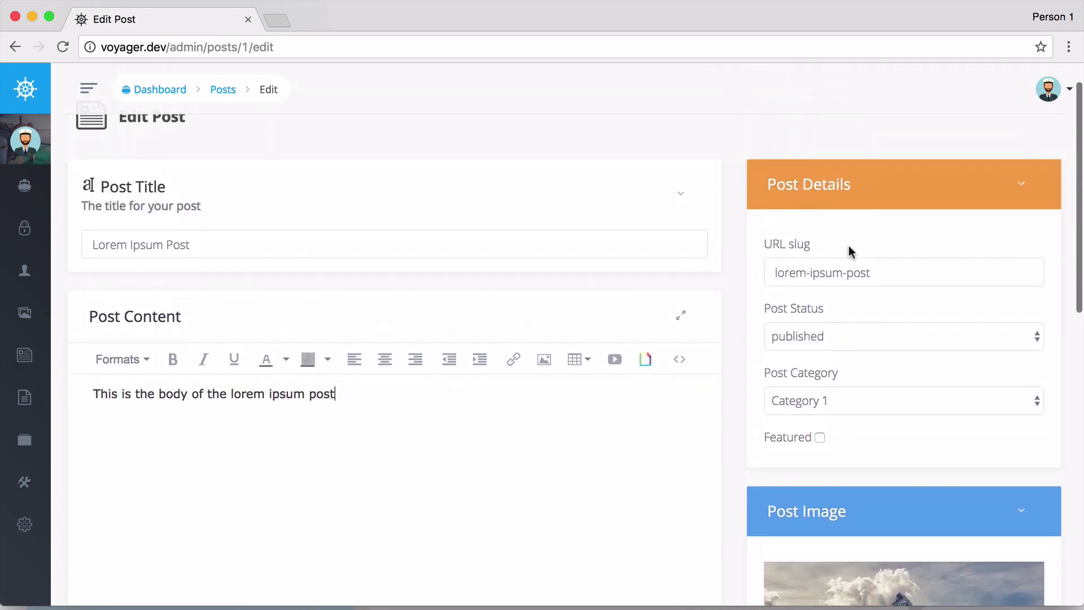
{"action": "left_click", "coordinate": [854, 266]}
{"action": "scroll", "coordinate": [855, 264], "scroll_direction": "down", "scroll_amount": 1}
{"action": "scroll", "coordinate": [855, 264], "scroll_direction": "down", "scroll_amount": 6}
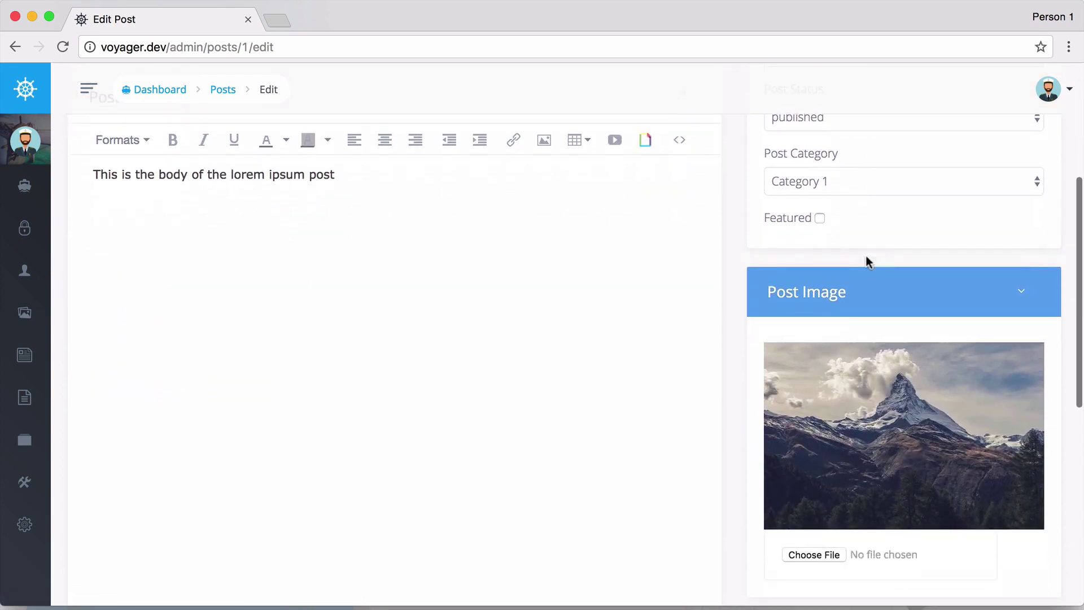
{"action": "scroll", "coordinate": [836, 384], "scroll_direction": "down", "scroll_amount": 7}
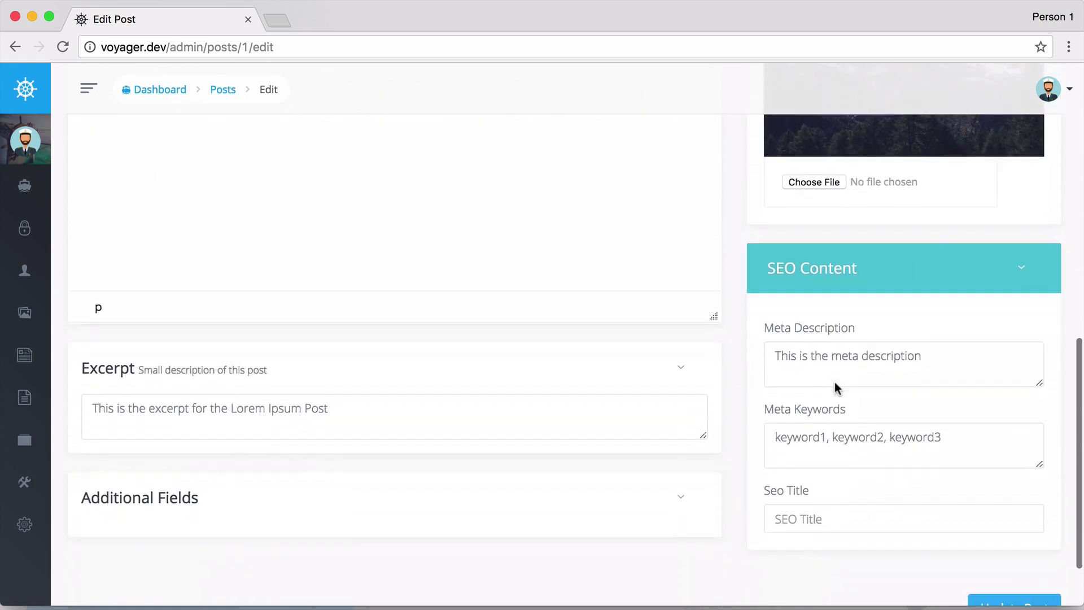
{"action": "left_click", "coordinate": [980, 523]}
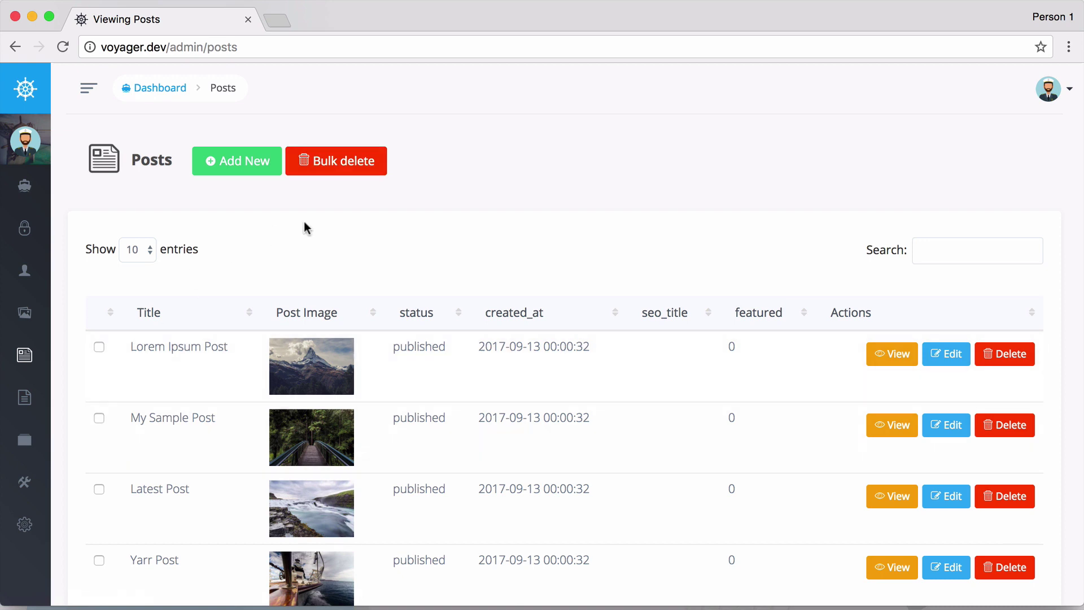
Open the Pages list with the Hello World page, then the Categories list with Category 1 and 2.
{"action": "left_click", "coordinate": [34, 395]}
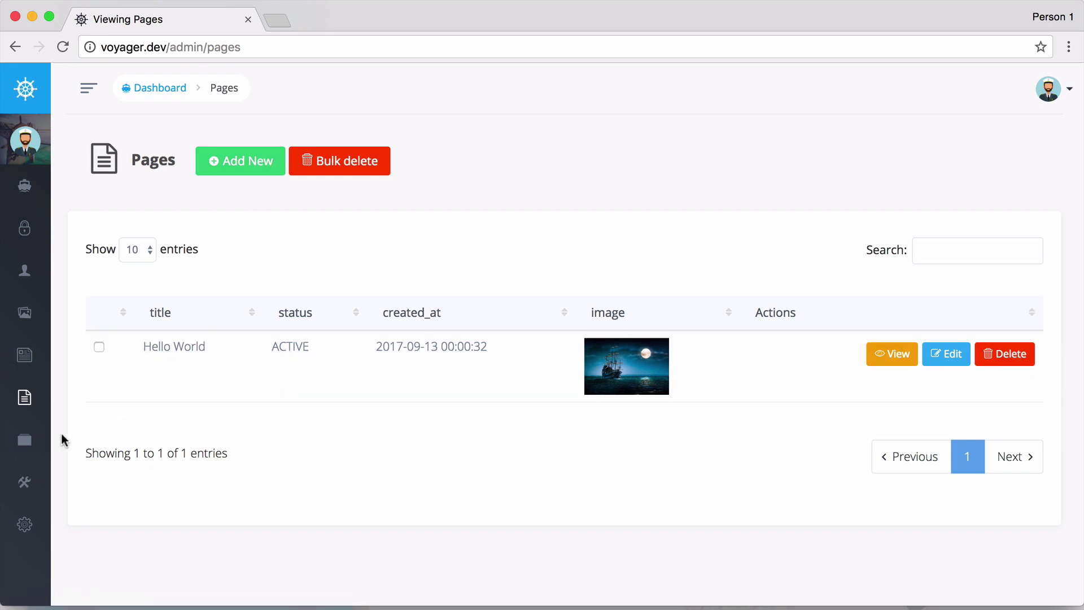
{"action": "left_click", "coordinate": [41, 440]}
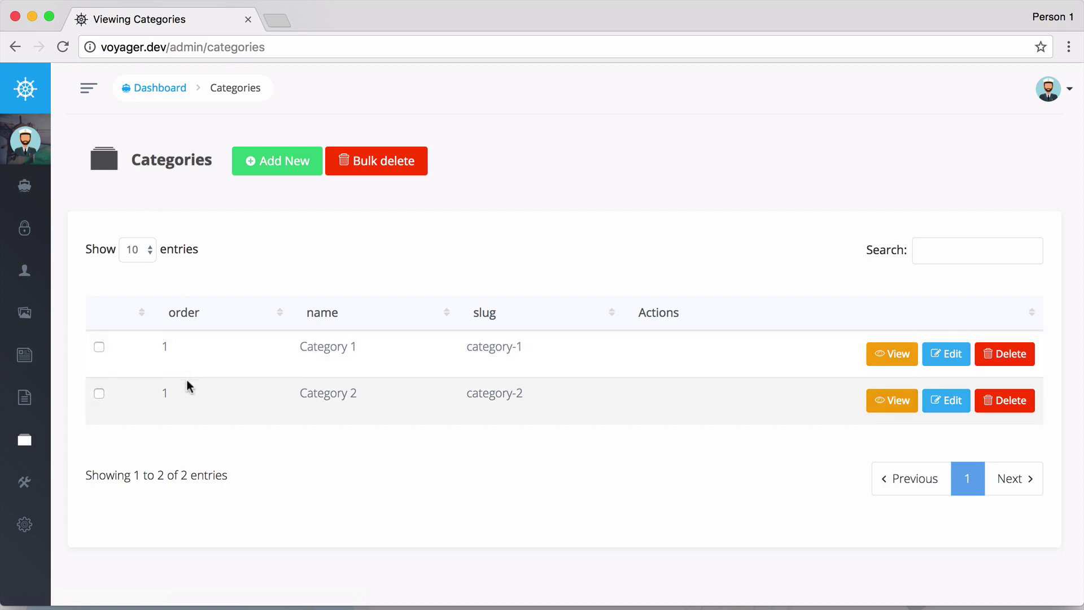
Open Tools > Database, scroll down to the posts table, and browse its BREAD records.
{"action": "left_click", "coordinate": [53, 483]}
{"action": "scroll", "coordinate": [86, 487], "scroll_direction": "down", "scroll_amount": 3}
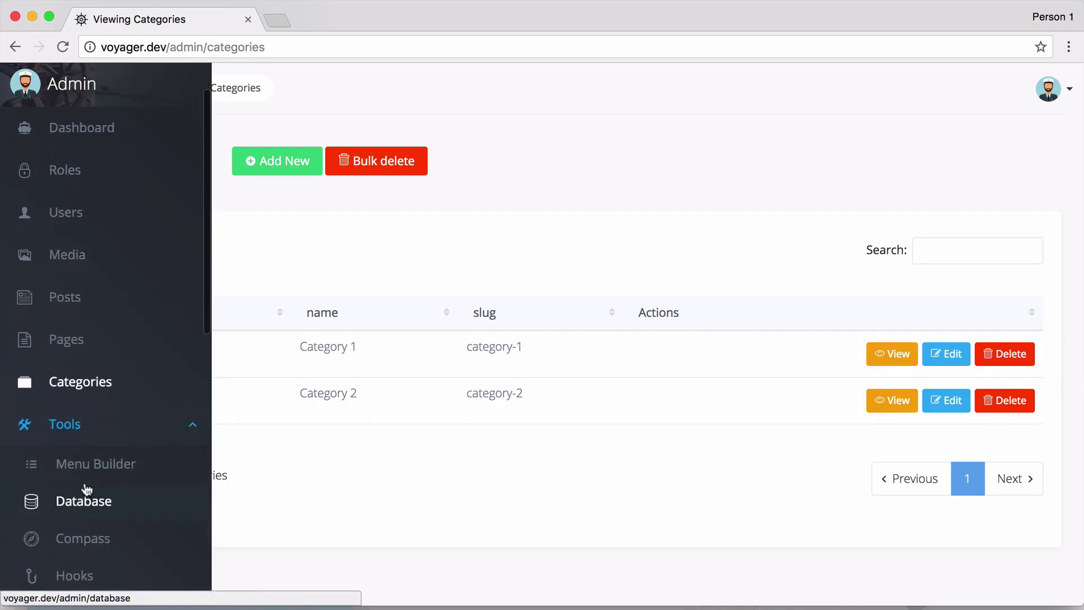
{"action": "left_click", "coordinate": [97, 417]}
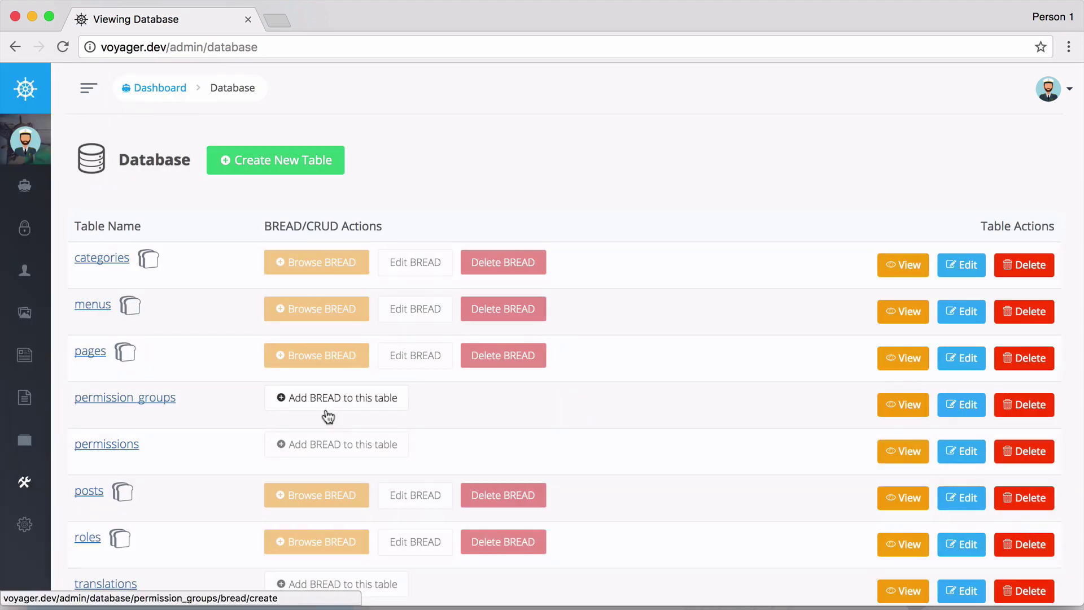
{"action": "scroll", "coordinate": [170, 356], "scroll_direction": "down", "scroll_amount": 3}
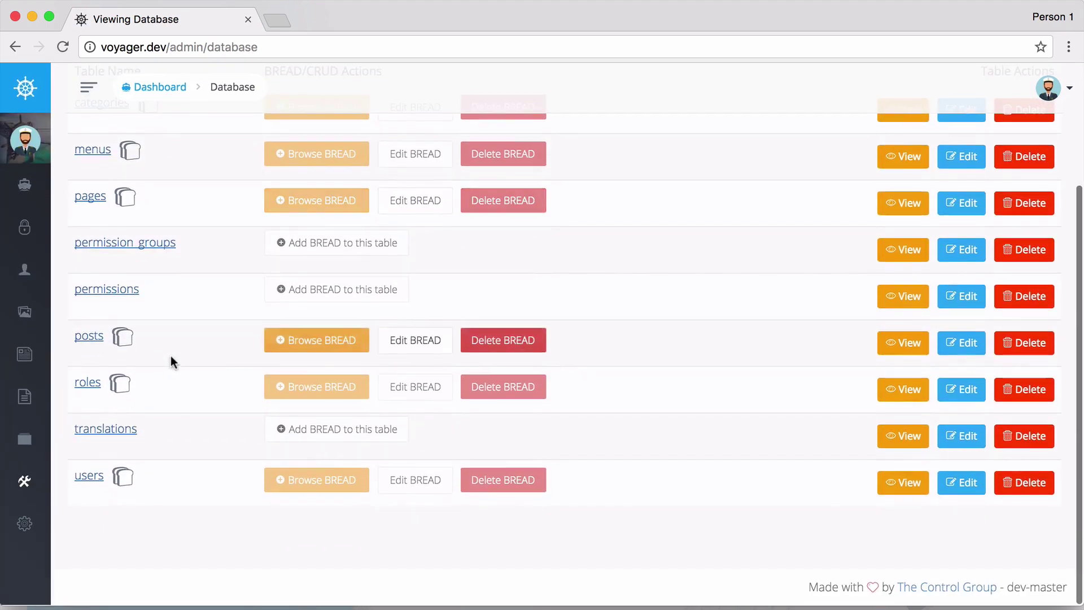
{"action": "scroll", "coordinate": [170, 355], "scroll_direction": "up", "scroll_amount": 3}
{"action": "scroll", "coordinate": [171, 356], "scroll_direction": "down", "scroll_amount": 1}
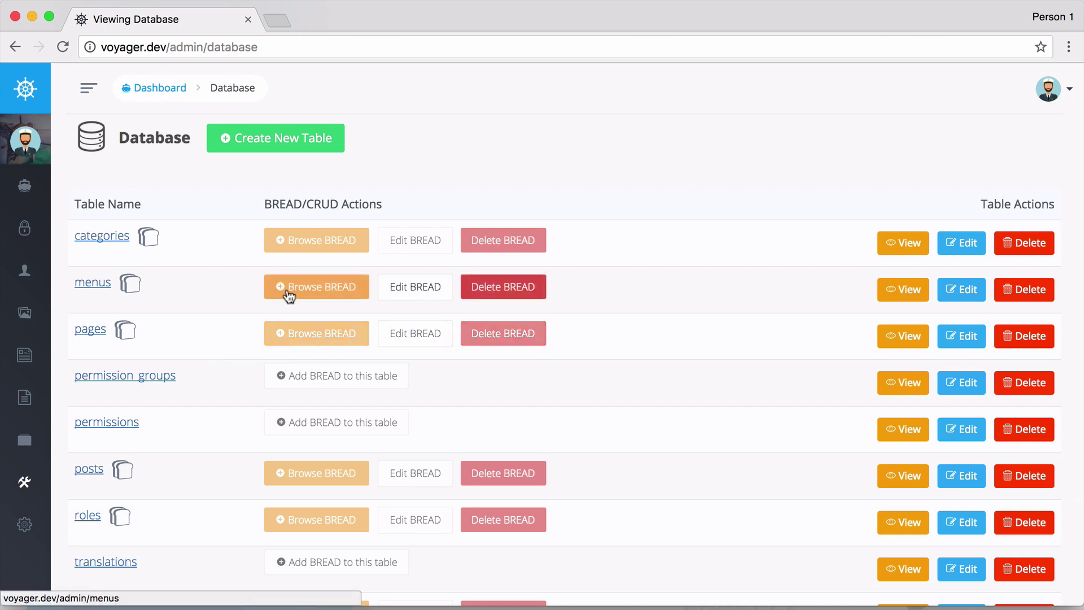
{"action": "scroll", "coordinate": [273, 400], "scroll_direction": "down", "scroll_amount": 1}
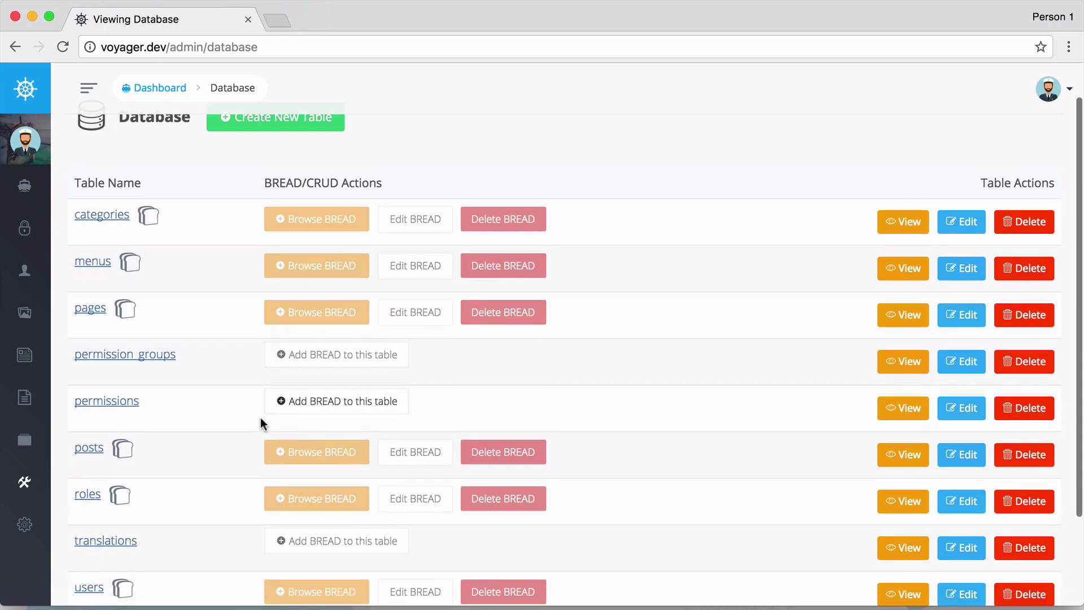
{"action": "left_click", "coordinate": [322, 473]}
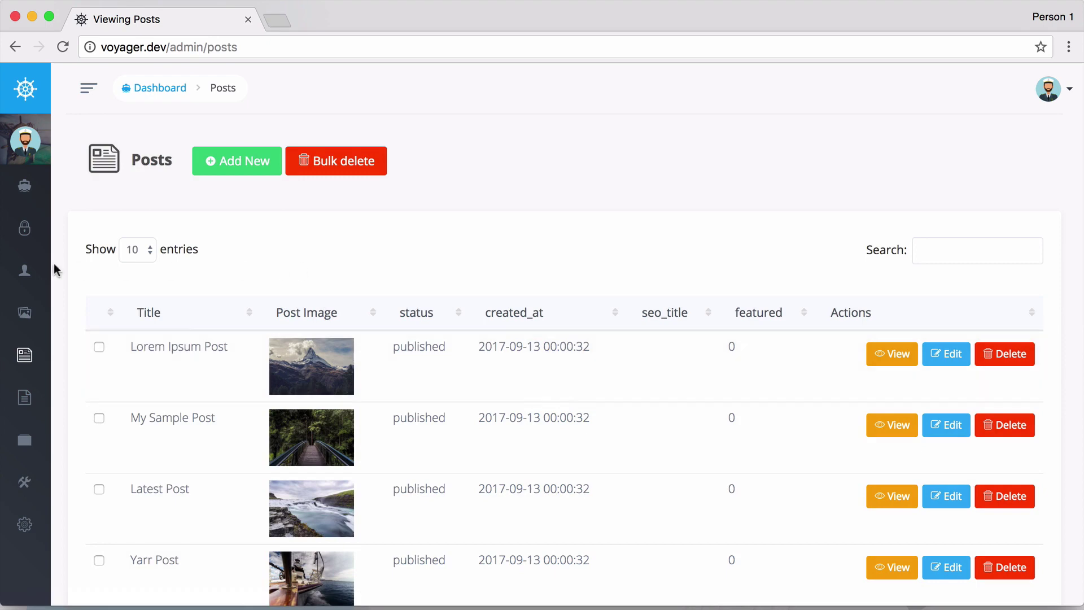
Open the Database manager from the Tools section of the sidebar.
{"action": "mouse_move", "coordinate": [55, 288]}
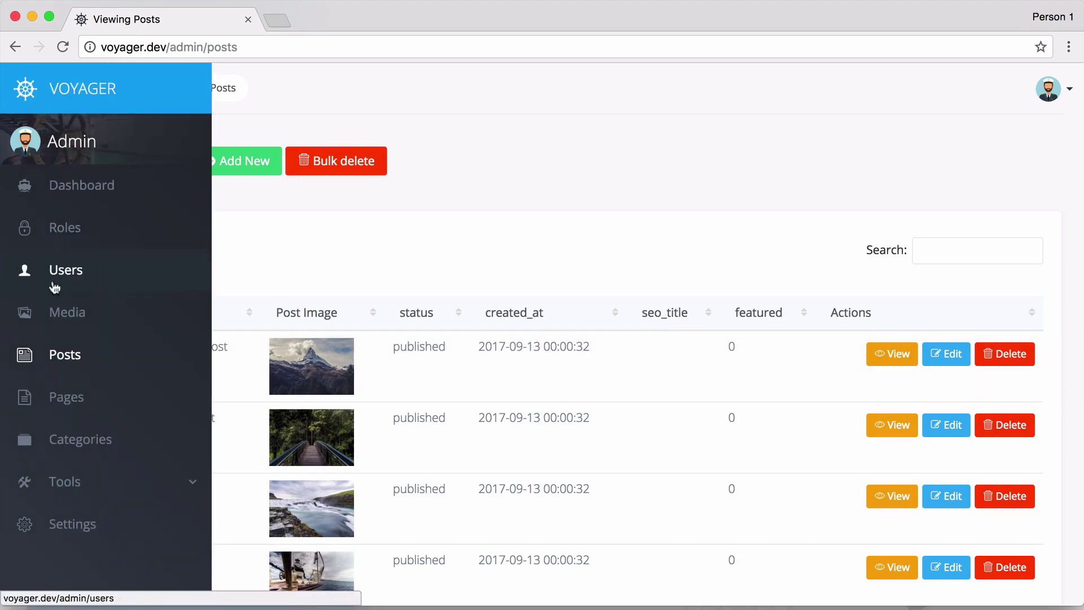
{"action": "left_click", "coordinate": [117, 479]}
{"action": "scroll", "coordinate": [113, 478], "scroll_direction": "down", "scroll_amount": 3}
{"action": "left_click", "coordinate": [114, 479]}
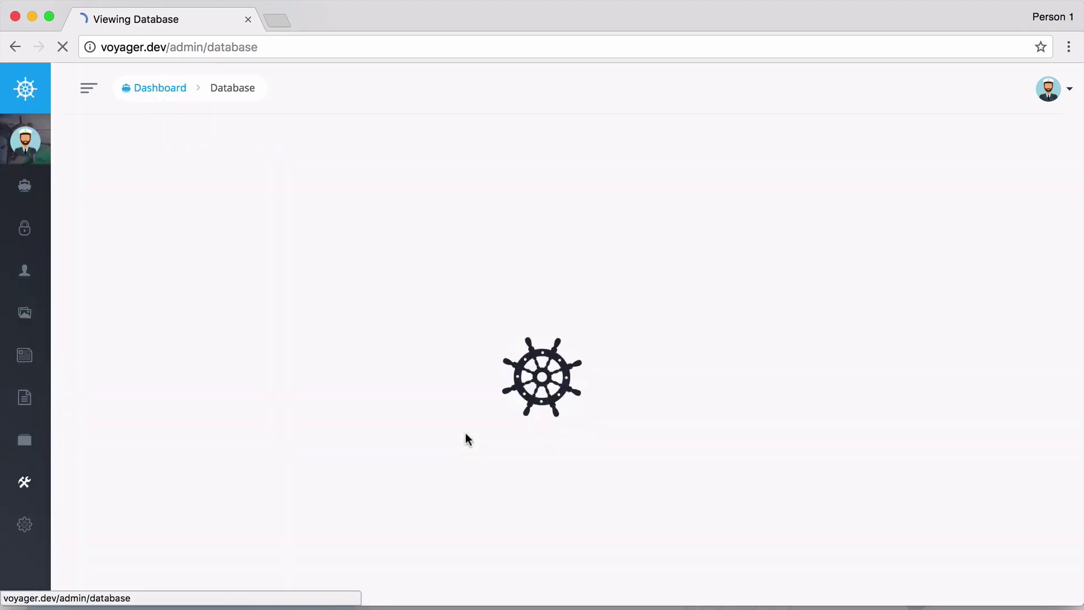
Look over the Create New Table form with its default integer id column, then return to Database.
{"action": "left_click", "coordinate": [258, 154]}
{"action": "scroll", "coordinate": [361, 273], "scroll_direction": "down", "scroll_amount": 2}
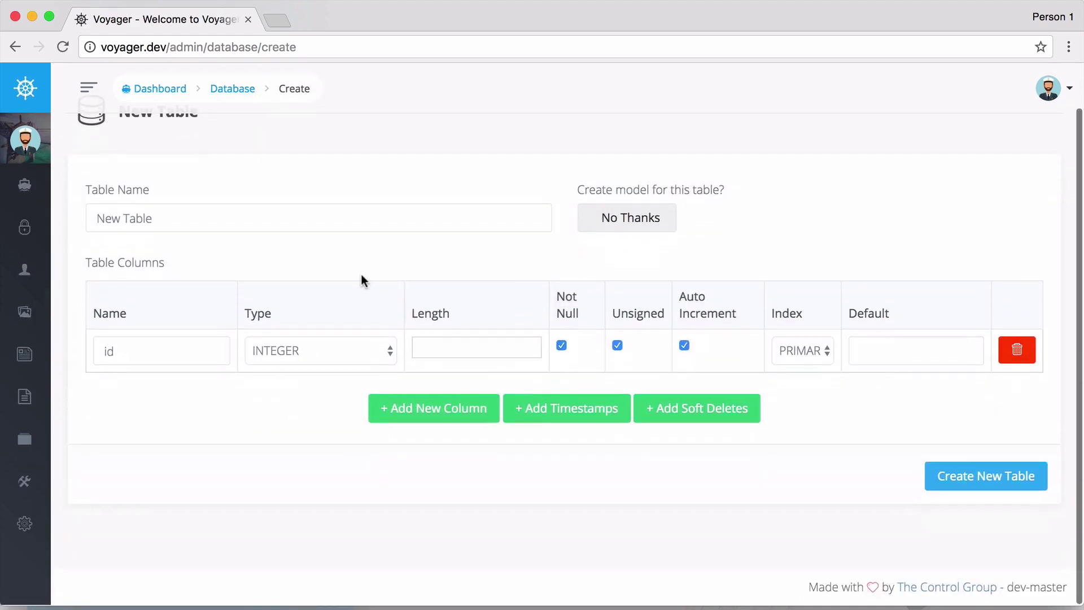
{"action": "scroll", "coordinate": [415, 272], "scroll_direction": "up", "scroll_amount": 2}
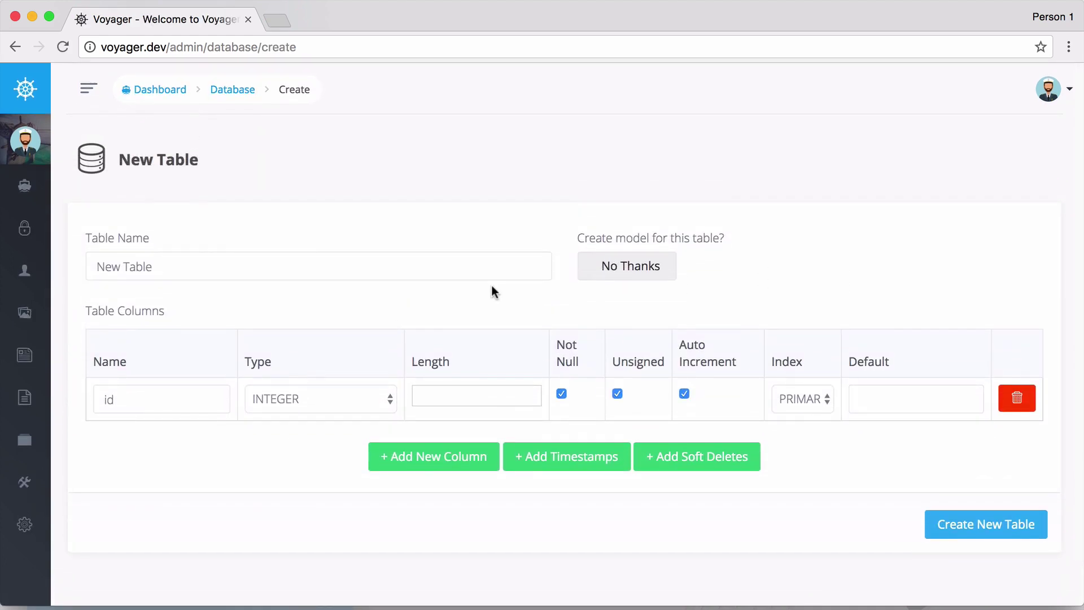
{"action": "left_click", "coordinate": [228, 99]}
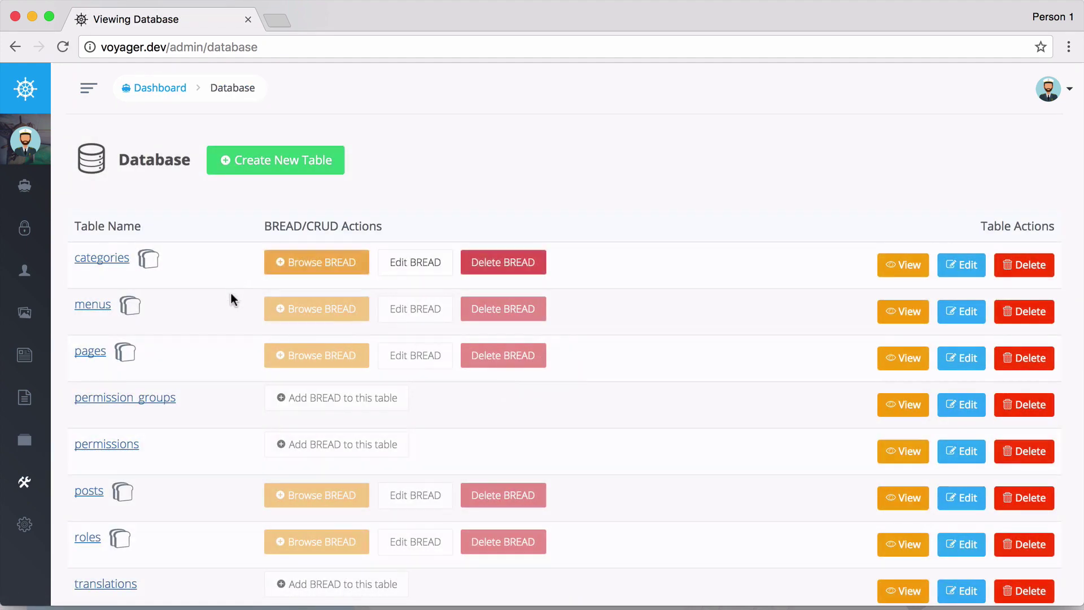
Open the Pages list and start editing the Hello World page.
{"action": "mouse_move", "coordinate": [51, 364]}
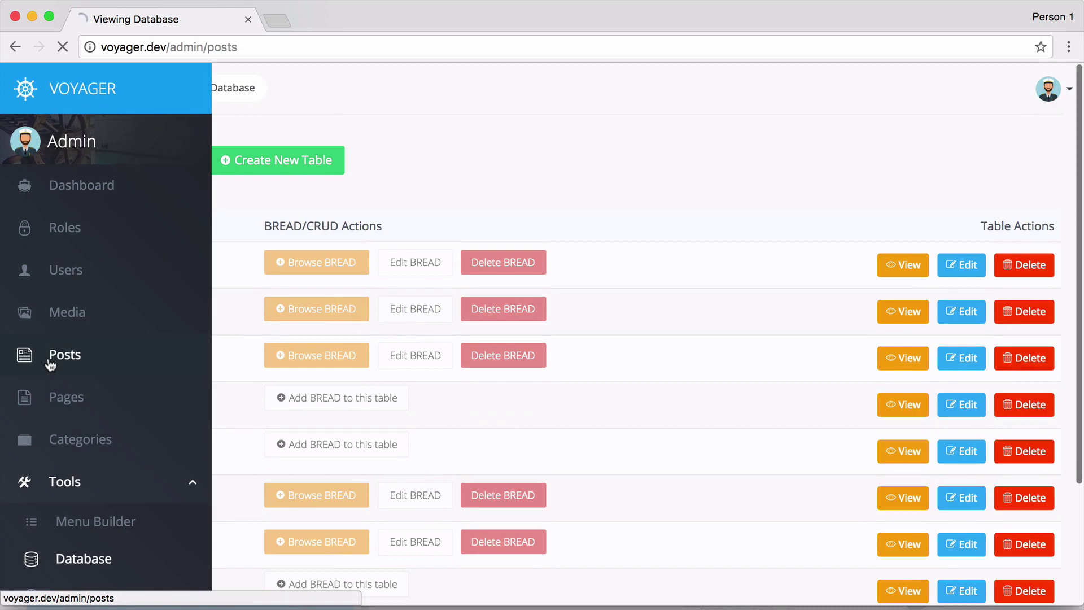
{"action": "left_click", "coordinate": [50, 398]}
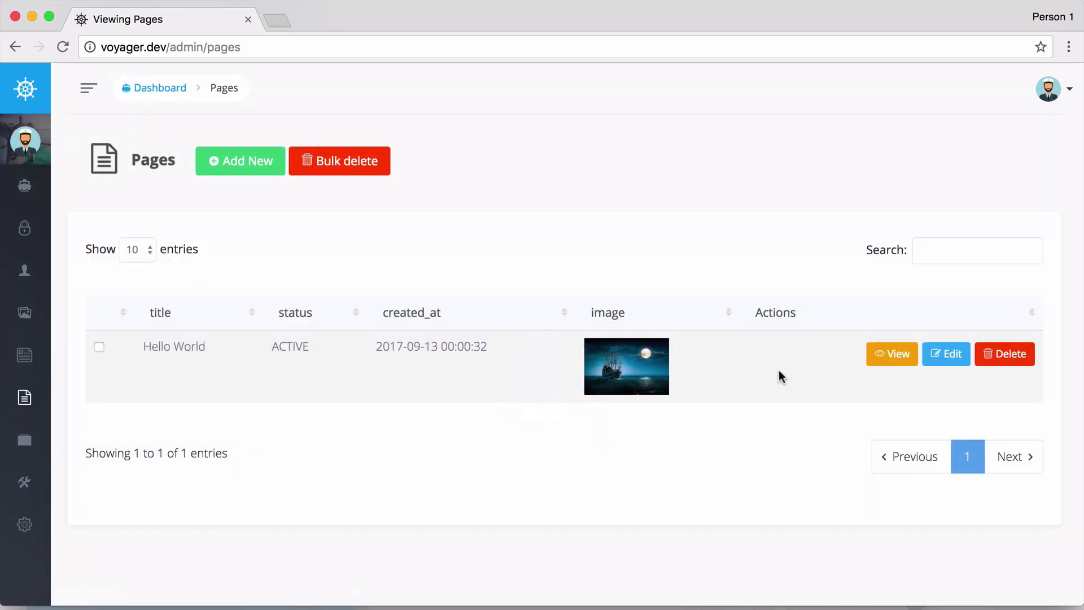
{"action": "left_click", "coordinate": [941, 360]}
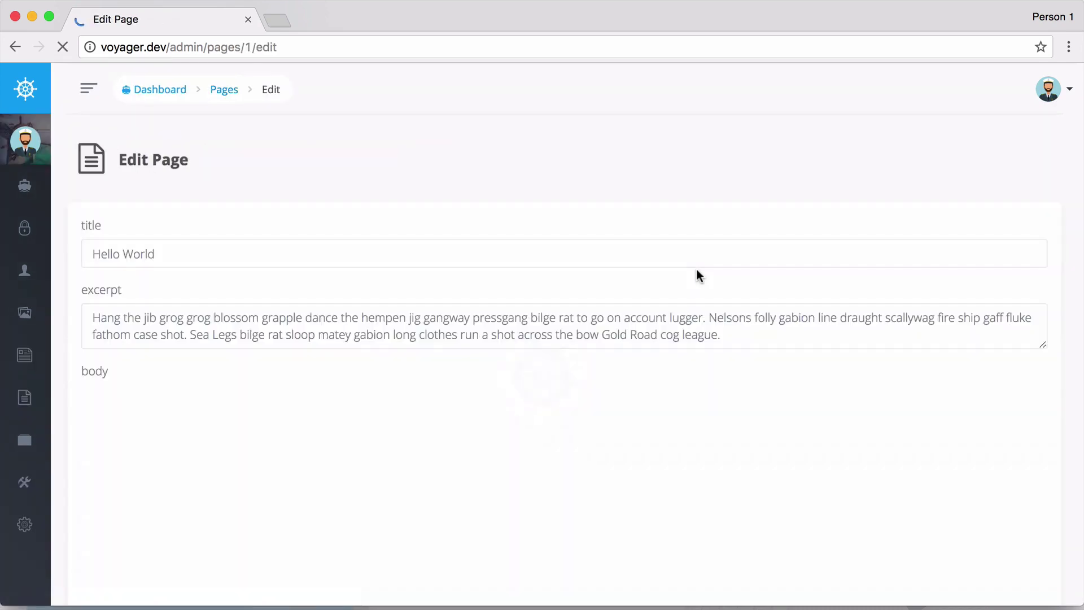
Scroll through the title, excerpt, body and meta fields, selecting a word in the plain excerpt.
{"action": "scroll", "coordinate": [696, 269], "scroll_direction": "down", "scroll_amount": 2}
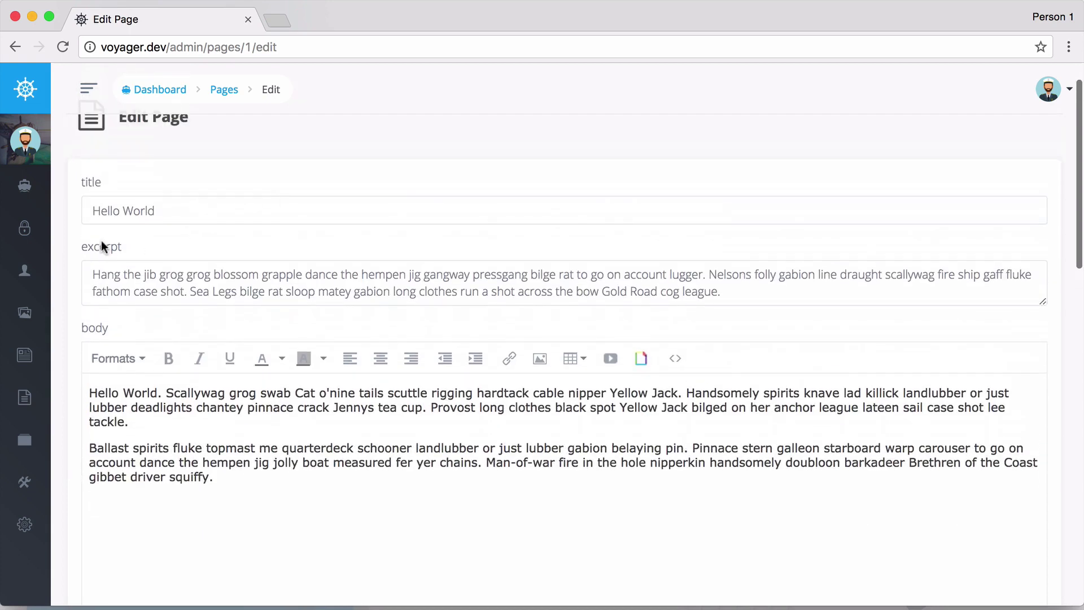
{"action": "double_click", "coordinate": [113, 274]}
{"action": "scroll", "coordinate": [274, 277], "scroll_direction": "down", "scroll_amount": 2}
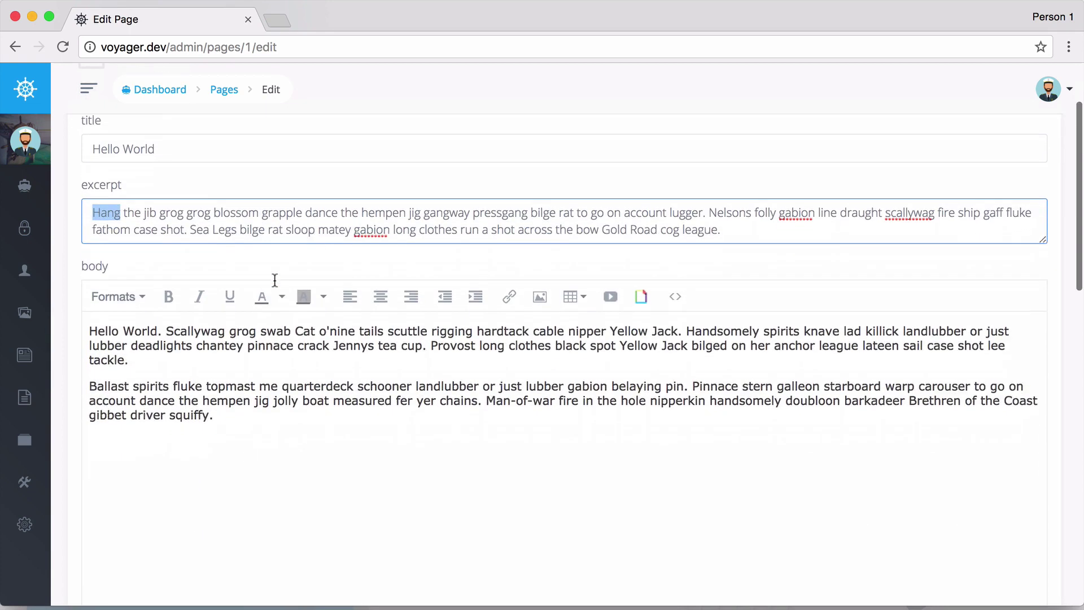
{"action": "scroll", "coordinate": [283, 288], "scroll_direction": "down", "scroll_amount": 3}
{"action": "scroll", "coordinate": [354, 275], "scroll_direction": "up", "scroll_amount": 1}
{"action": "scroll", "coordinate": [335, 308], "scroll_direction": "down", "scroll_amount": 5}
{"action": "scroll", "coordinate": [336, 308], "scroll_direction": "down", "scroll_amount": 9}
{"action": "scroll", "coordinate": [335, 308], "scroll_direction": "up", "scroll_amount": 5}
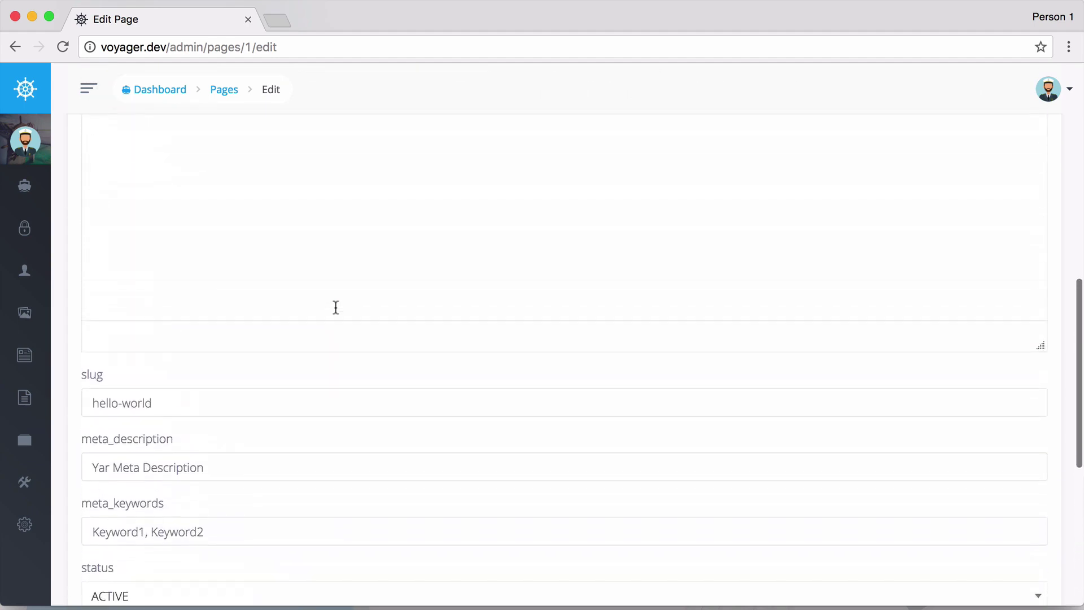
{"action": "scroll", "coordinate": [335, 307], "scroll_direction": "down", "scroll_amount": 3}
{"action": "scroll", "coordinate": [266, 367], "scroll_direction": "up", "scroll_amount": 15}
{"action": "left_click", "coordinate": [266, 362]}
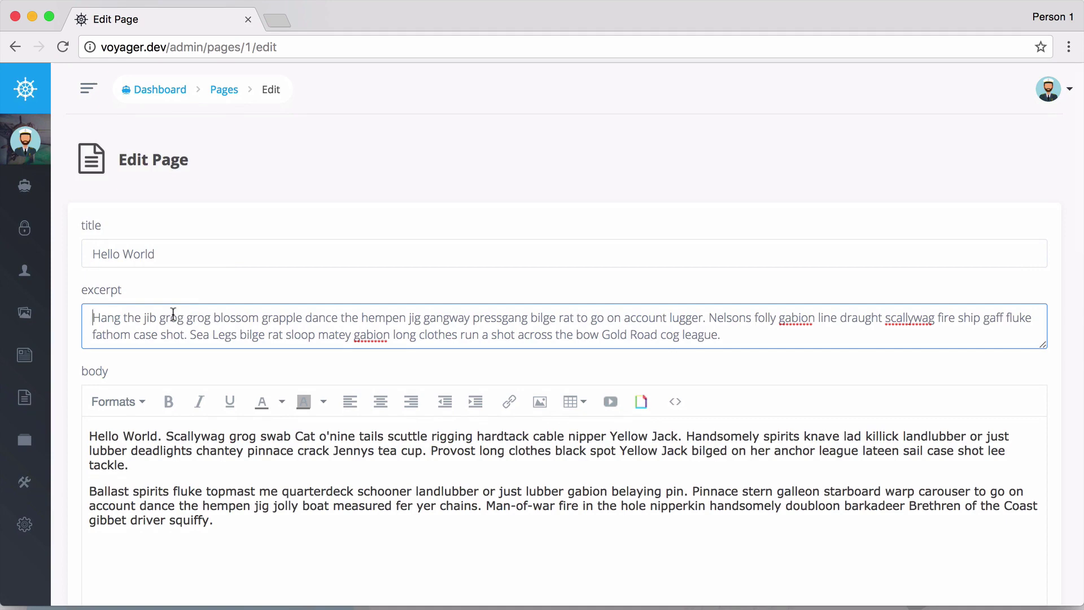
Click into the body text, then open the pages table's BREAD settings from Tools > Database.
{"action": "left_click", "coordinate": [326, 439]}
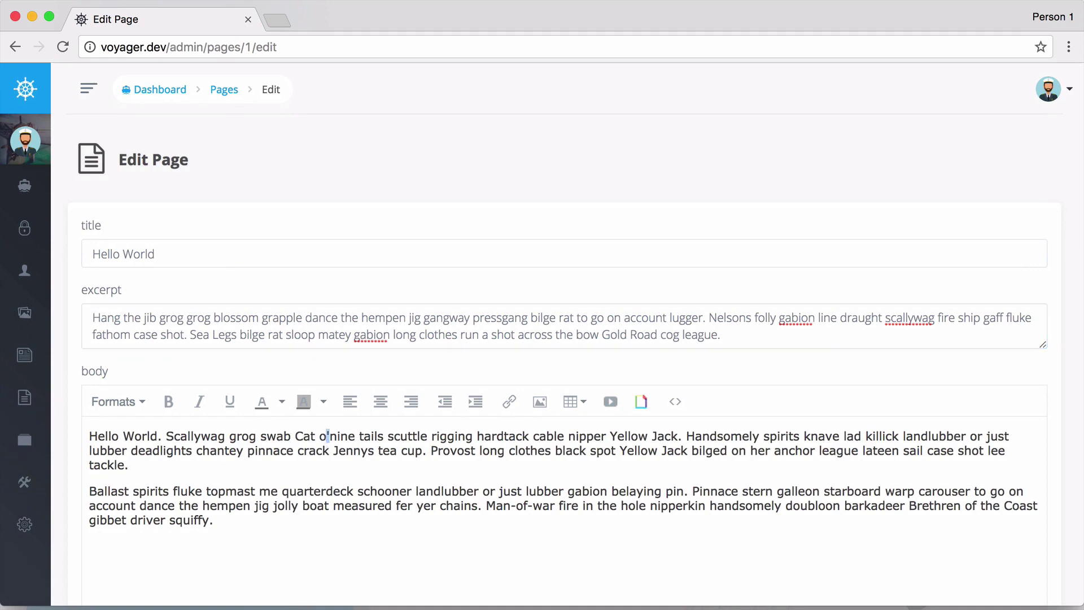
{"action": "left_click", "coordinate": [54, 482]}
{"action": "scroll", "coordinate": [67, 463], "scroll_direction": "down", "scroll_amount": 3}
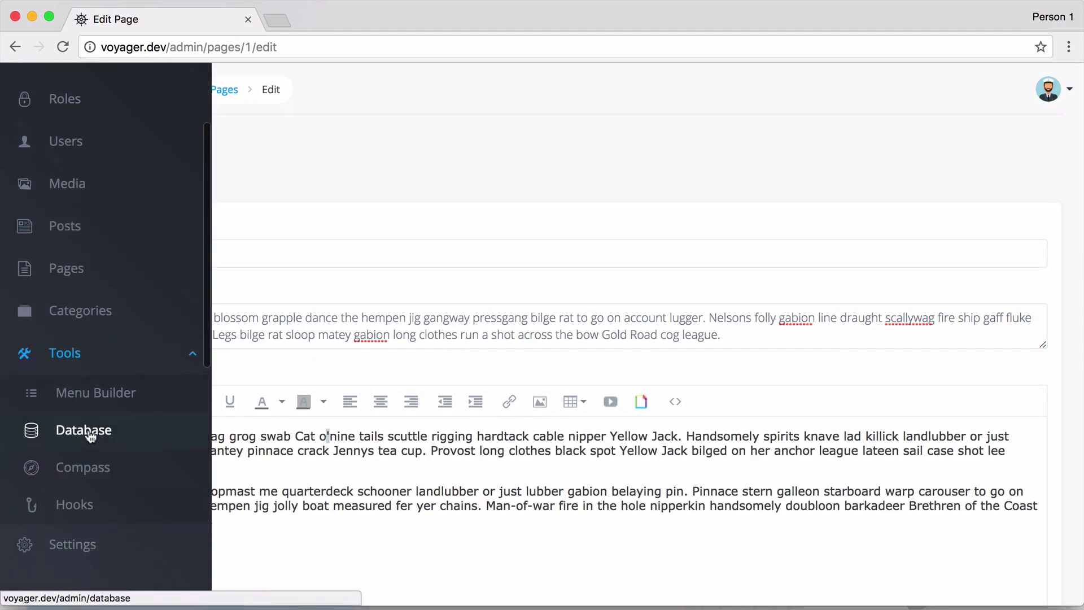
{"action": "left_click", "coordinate": [85, 431]}
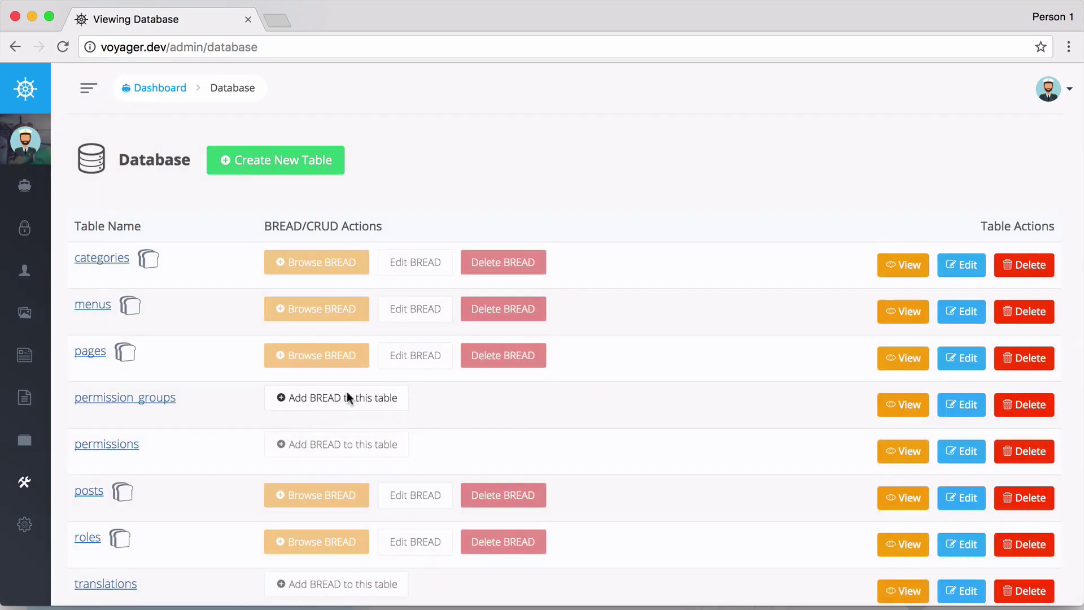
{"action": "left_click", "coordinate": [428, 363]}
Change the excerpt field's type to Rich Text Box and submit the pages BREAD.
{"action": "scroll", "coordinate": [671, 383], "scroll_direction": "down", "scroll_amount": 1}
{"action": "scroll", "coordinate": [671, 382], "scroll_direction": "down", "scroll_amount": 15}
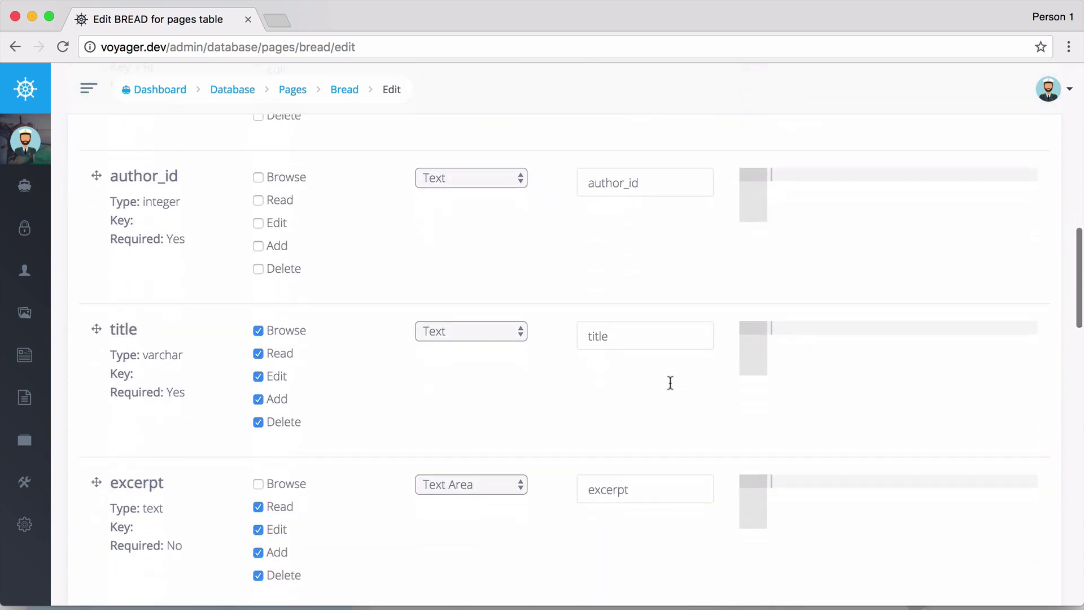
{"action": "scroll", "coordinate": [671, 383], "scroll_direction": "down", "scroll_amount": 3}
{"action": "left_click", "coordinate": [500, 326]}
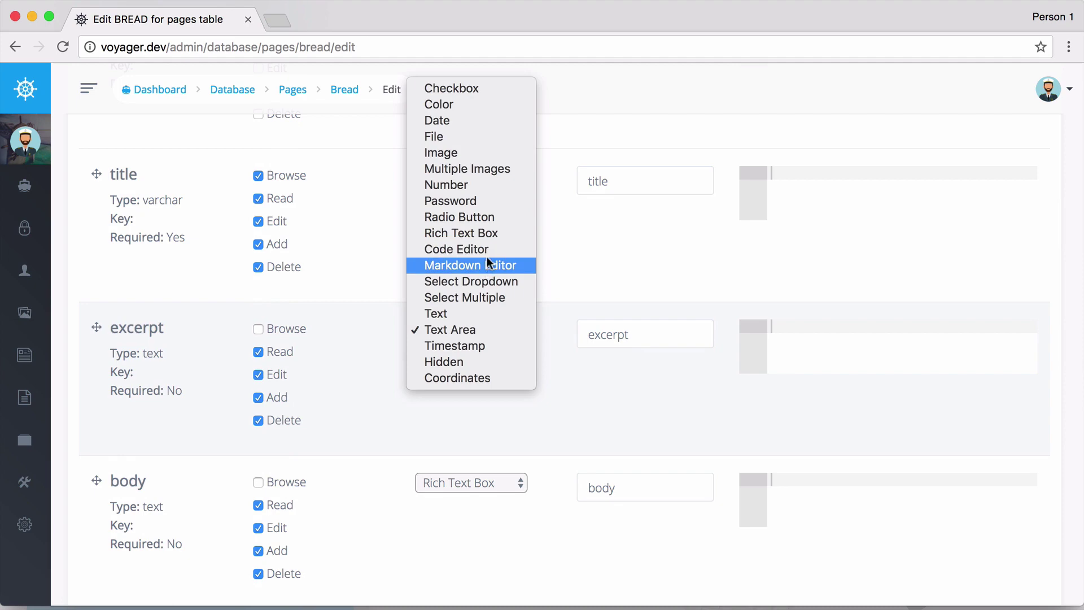
{"action": "left_click", "coordinate": [470, 233]}
{"action": "scroll", "coordinate": [555, 398], "scroll_direction": "down", "scroll_amount": 8}
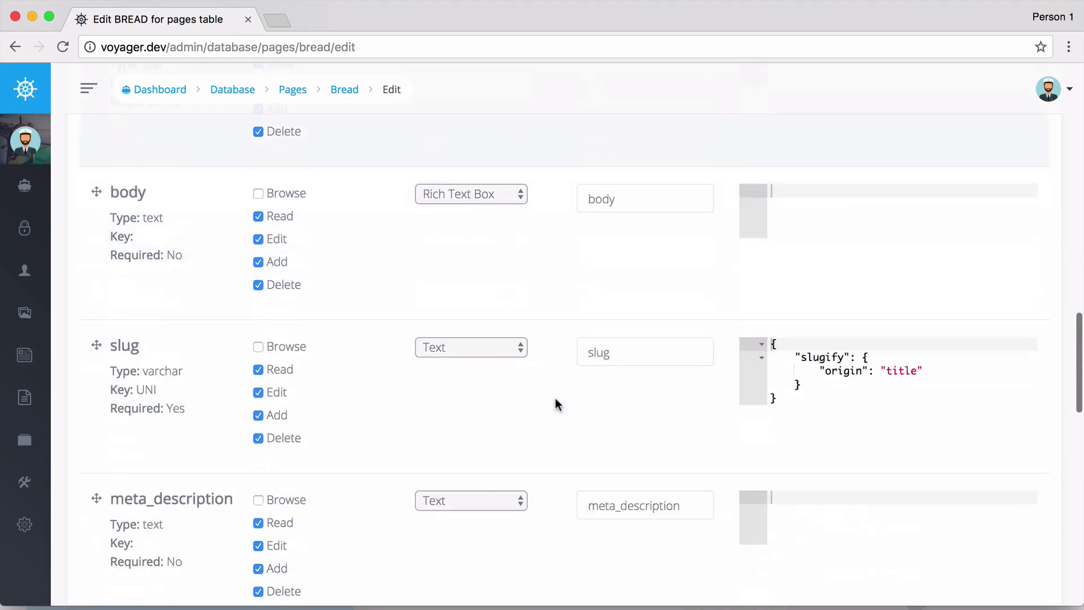
{"action": "scroll", "coordinate": [554, 398], "scroll_direction": "down", "scroll_amount": 15}
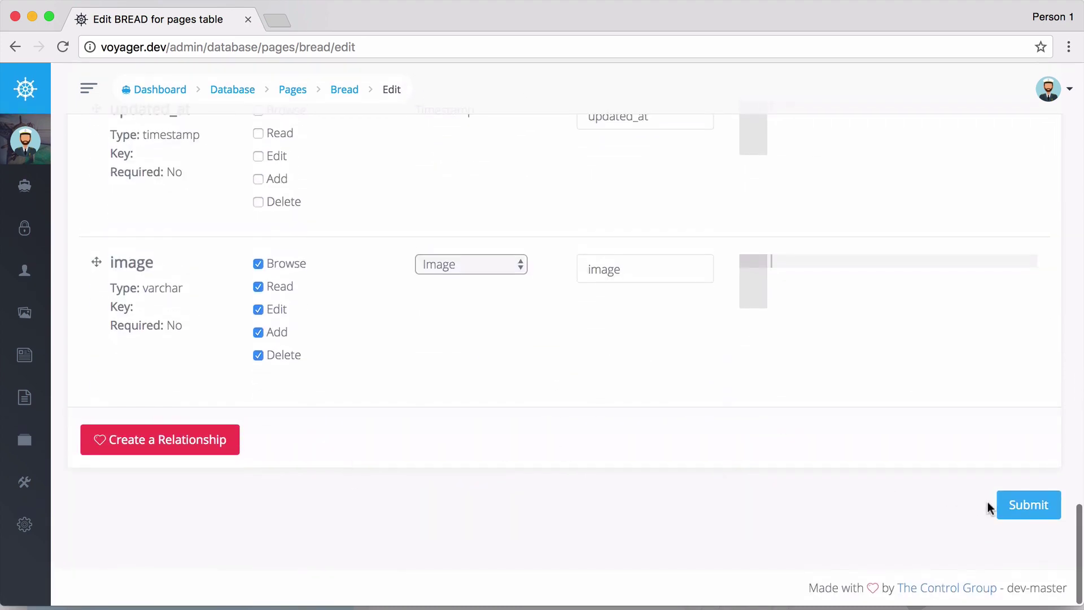
{"action": "left_click", "coordinate": [1007, 511]}
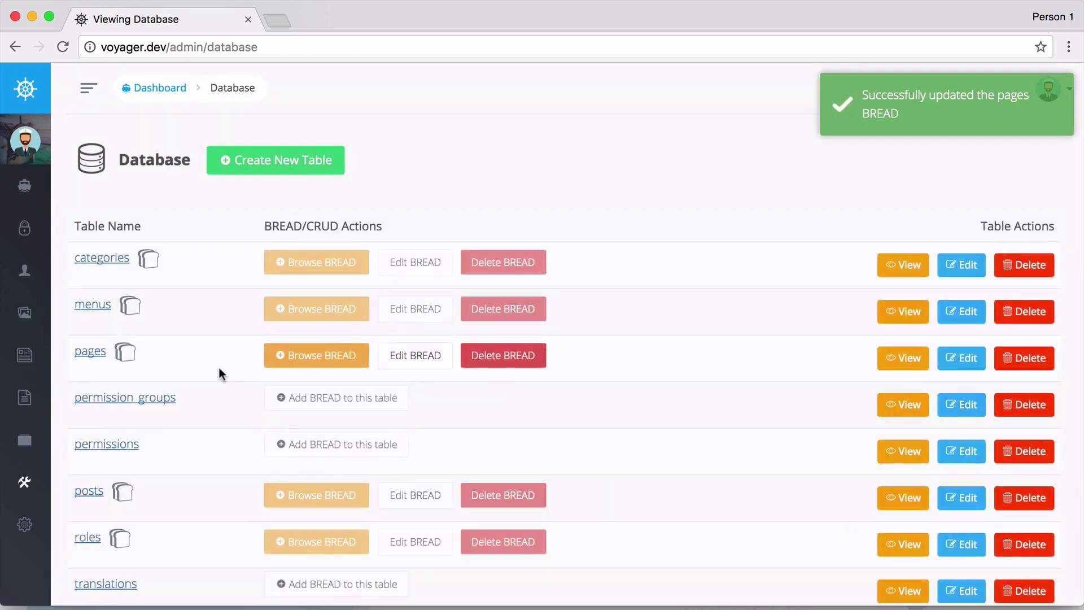
Open the Hello World page's edit form from the Pages list.
{"action": "mouse_move", "coordinate": [49, 358]}
{"action": "left_click", "coordinate": [53, 395]}
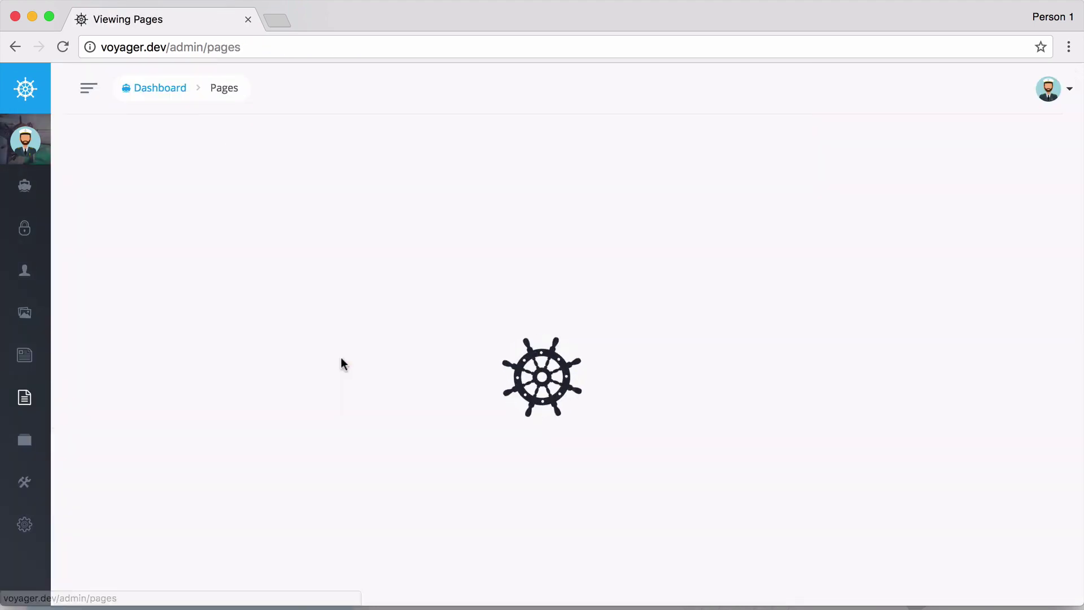
{"action": "left_click", "coordinate": [946, 354]}
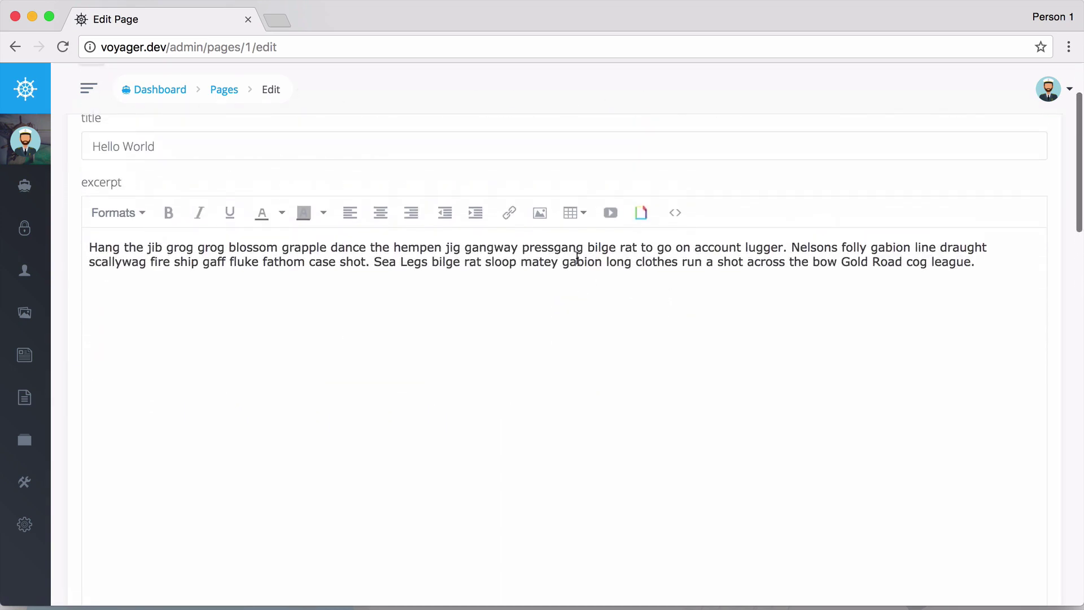
Try the excerpt's new rich-text editor by adding a new paragraph, then compare it with the body editor.
{"action": "double_click", "coordinate": [577, 261]}
{"action": "left_click", "coordinate": [998, 255]}
{"action": "key", "text": "Return"}
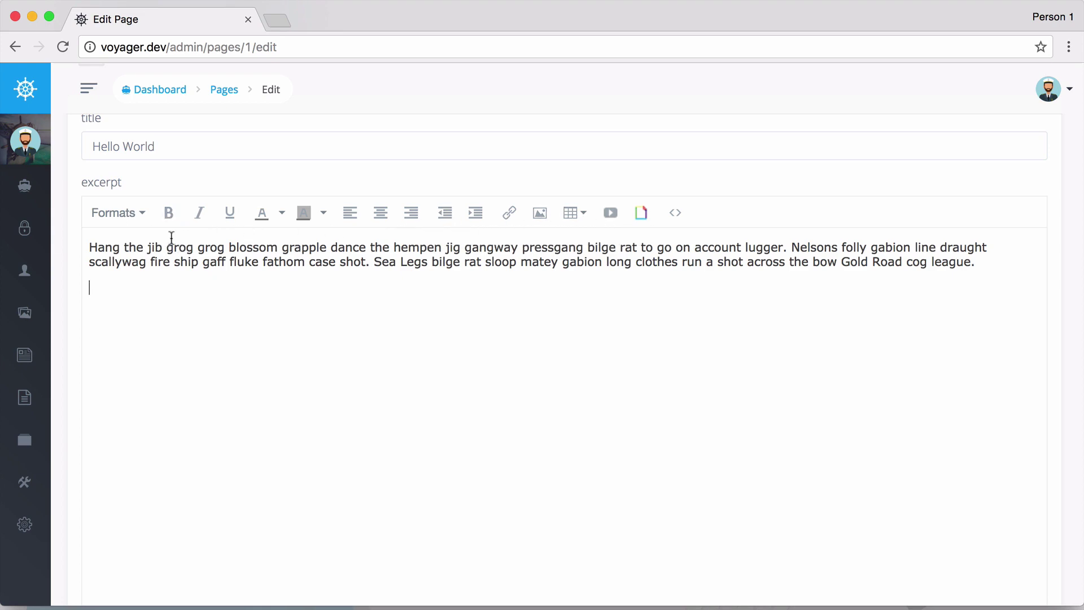
{"action": "scroll", "coordinate": [260, 315], "scroll_direction": "down", "scroll_amount": 10}
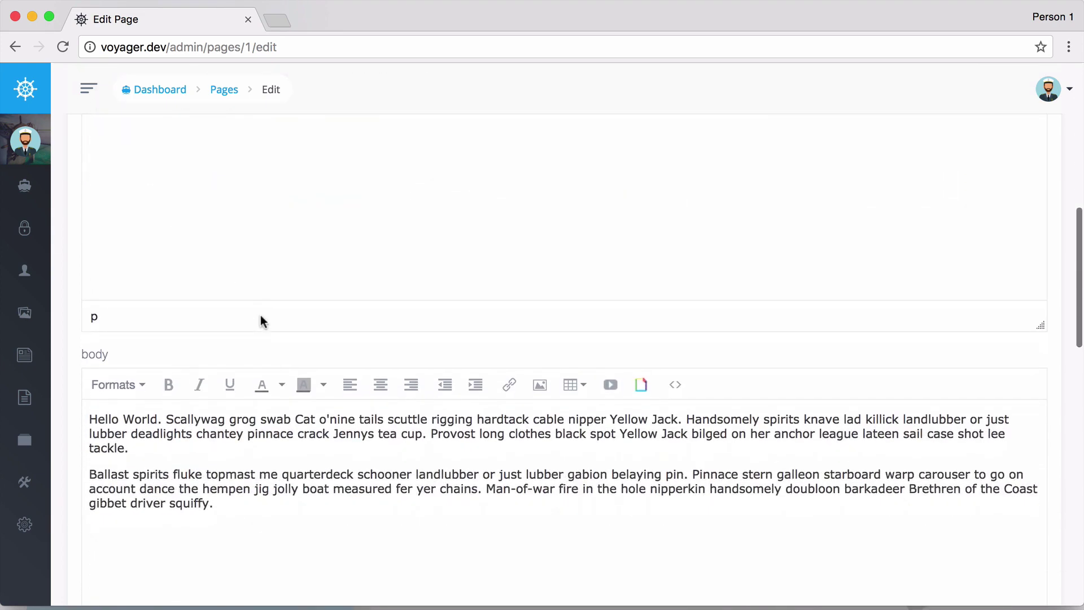
{"action": "scroll", "coordinate": [260, 320], "scroll_direction": "down", "scroll_amount": 5}
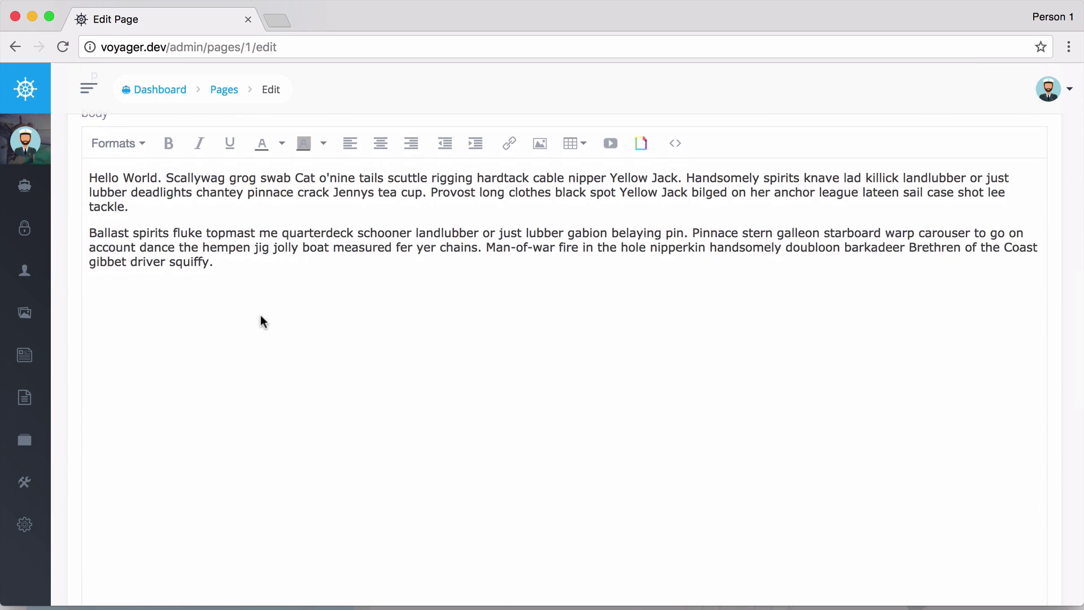
{"action": "scroll", "coordinate": [260, 314], "scroll_direction": "up", "scroll_amount": 15}
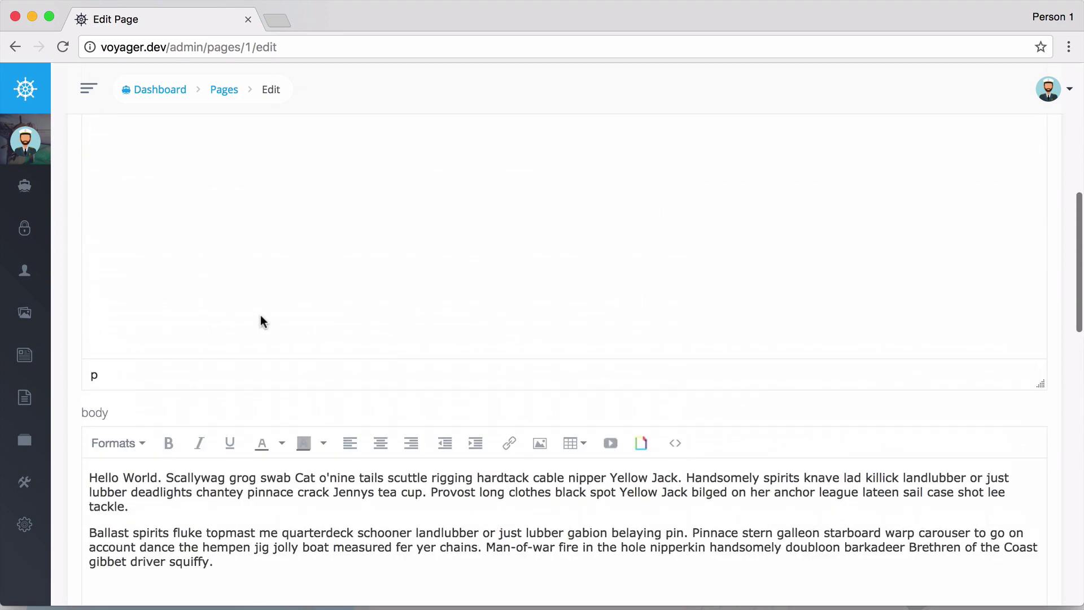
{"action": "scroll", "coordinate": [260, 318], "scroll_direction": "up", "scroll_amount": 1}
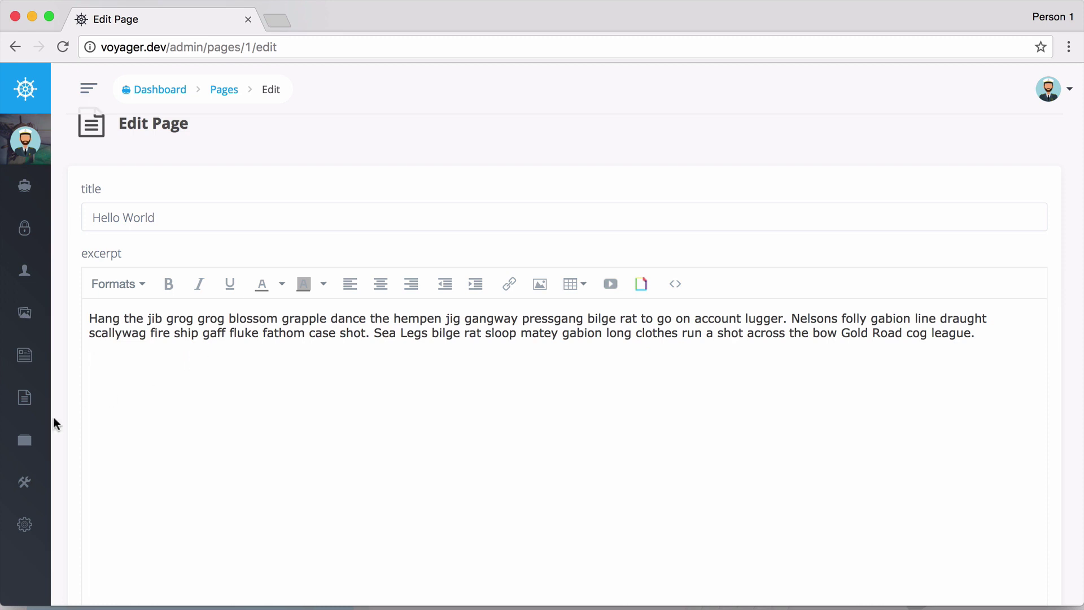
Open Menu Builder under Tools and highlight the menu('name') code snippet.
{"action": "mouse_move", "coordinate": [42, 449]}
{"action": "left_click", "coordinate": [65, 484]}
{"action": "scroll", "coordinate": [91, 500], "scroll_direction": "down", "scroll_amount": 2}
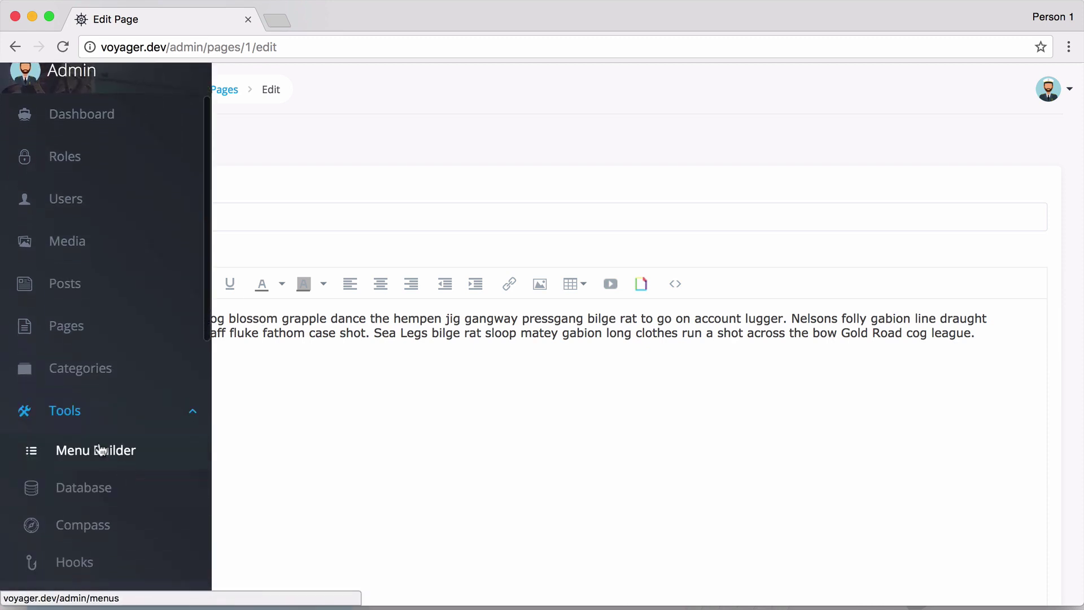
{"action": "left_click", "coordinate": [68, 451]}
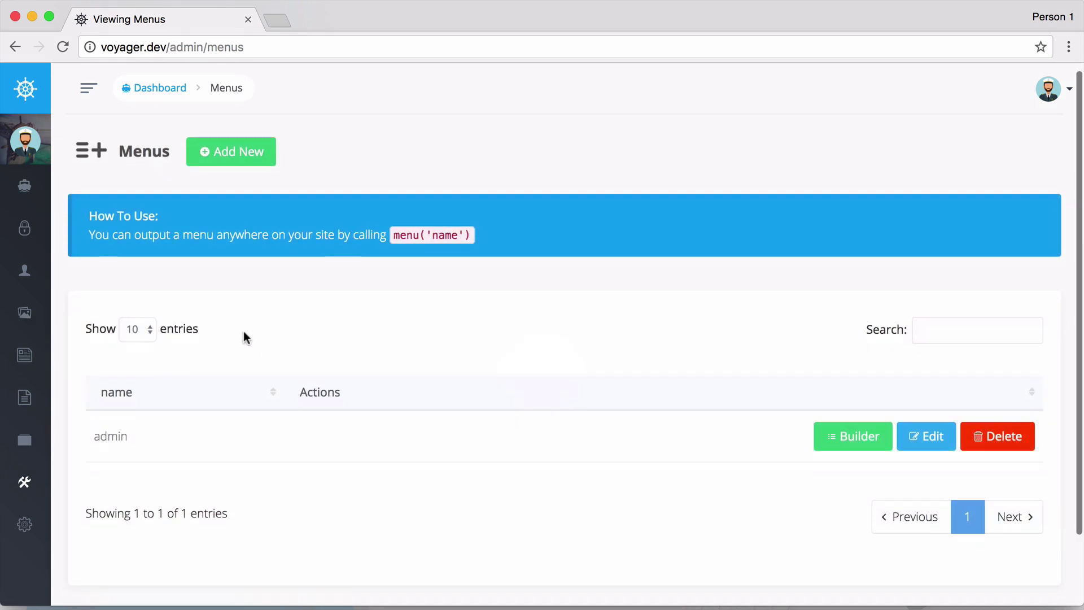
{"action": "scroll", "coordinate": [226, 330], "scroll_direction": "down", "scroll_amount": 3}
{"action": "scroll", "coordinate": [223, 309], "scroll_direction": "up", "scroll_amount": 3}
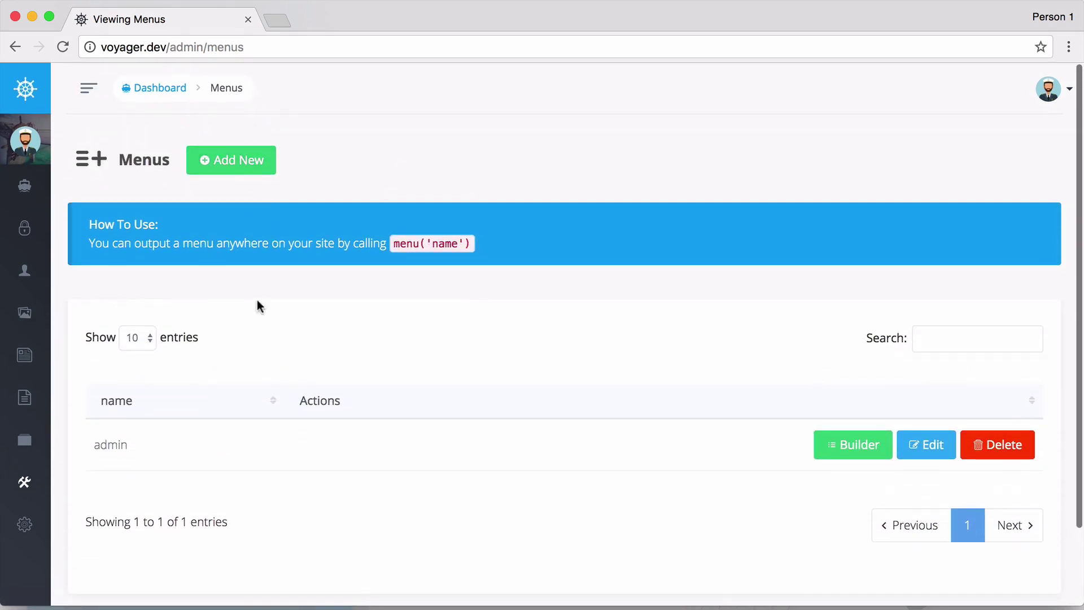
{"action": "left_click_drag", "start_coordinate": [389, 243], "coordinate": [470, 244]}
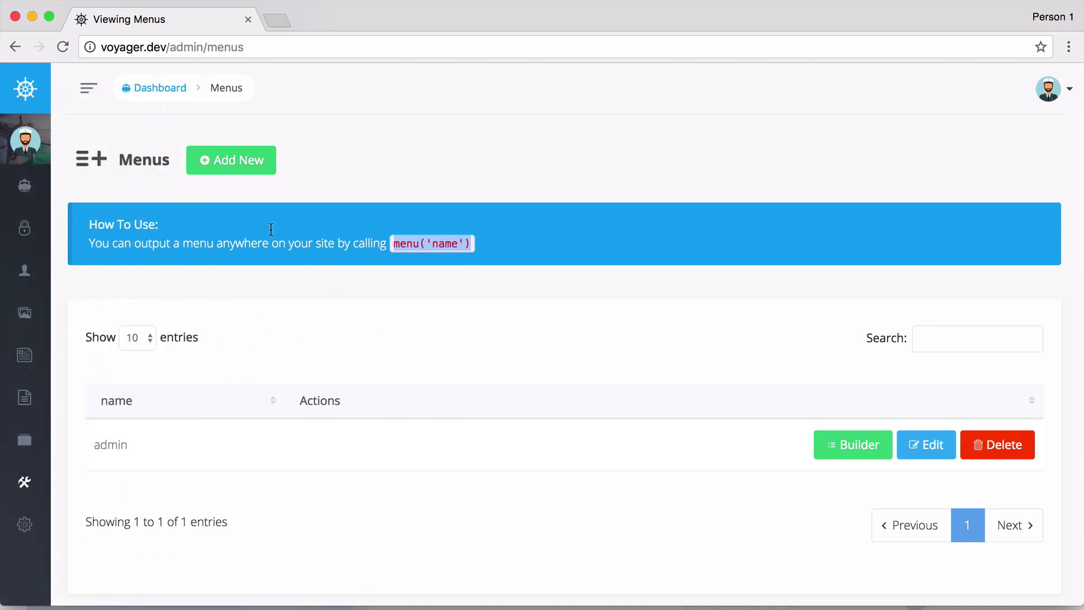
Open the builder for the admin menu and look over its items.
{"action": "left_click", "coordinate": [835, 452]}
{"action": "scroll", "coordinate": [555, 421], "scroll_direction": "down", "scroll_amount": 4}
{"action": "scroll", "coordinate": [555, 424], "scroll_direction": "down", "scroll_amount": 5}
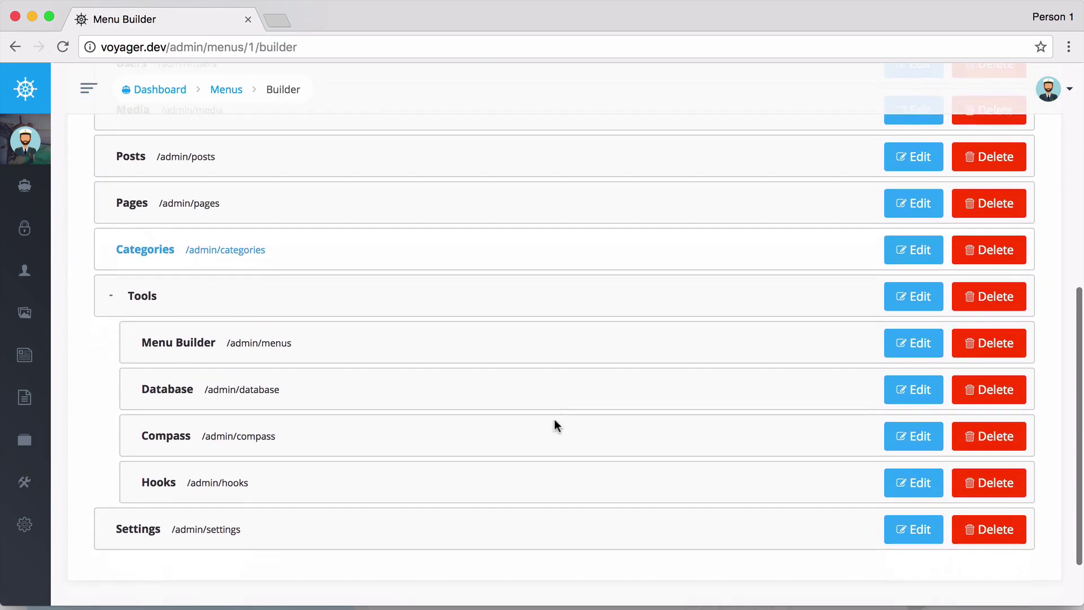
{"action": "scroll", "coordinate": [375, 307], "scroll_direction": "up", "scroll_amount": 4}
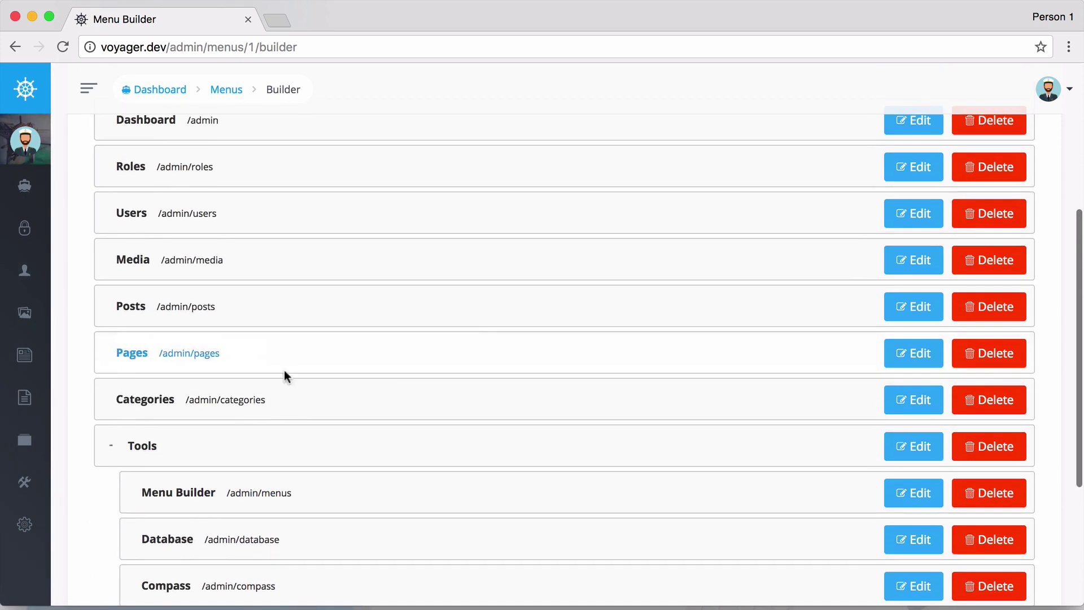
{"action": "scroll", "coordinate": [235, 341], "scroll_direction": "up", "scroll_amount": 3}
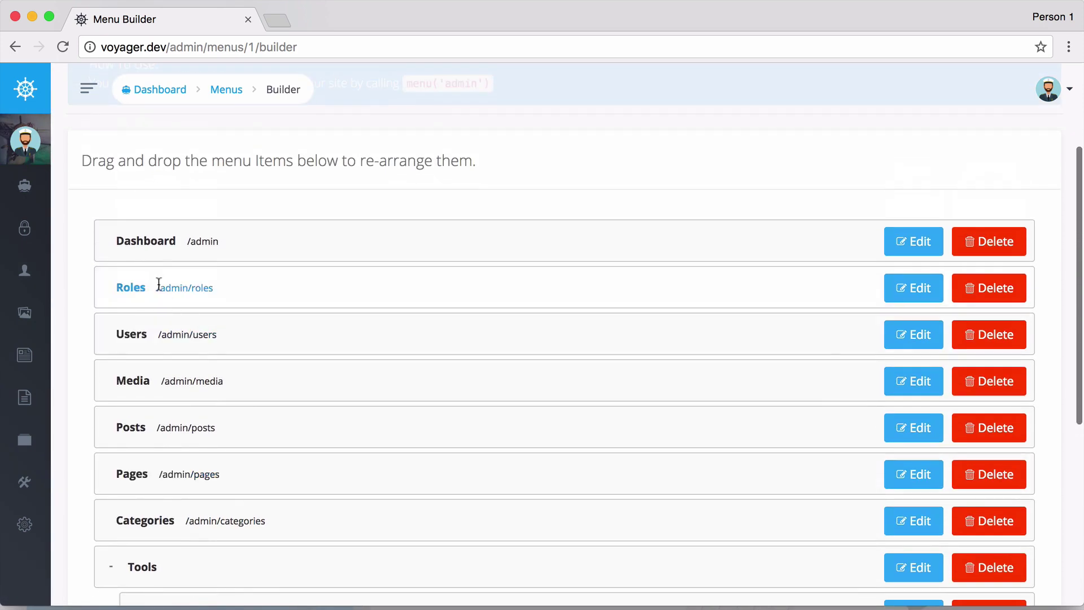
Drag Roles above Dashboard, reload, then move Roles back below Dashboard.
{"action": "left_click_drag", "start_coordinate": [159, 289], "coordinate": [160, 230]}
{"action": "key", "text": "super+r"}
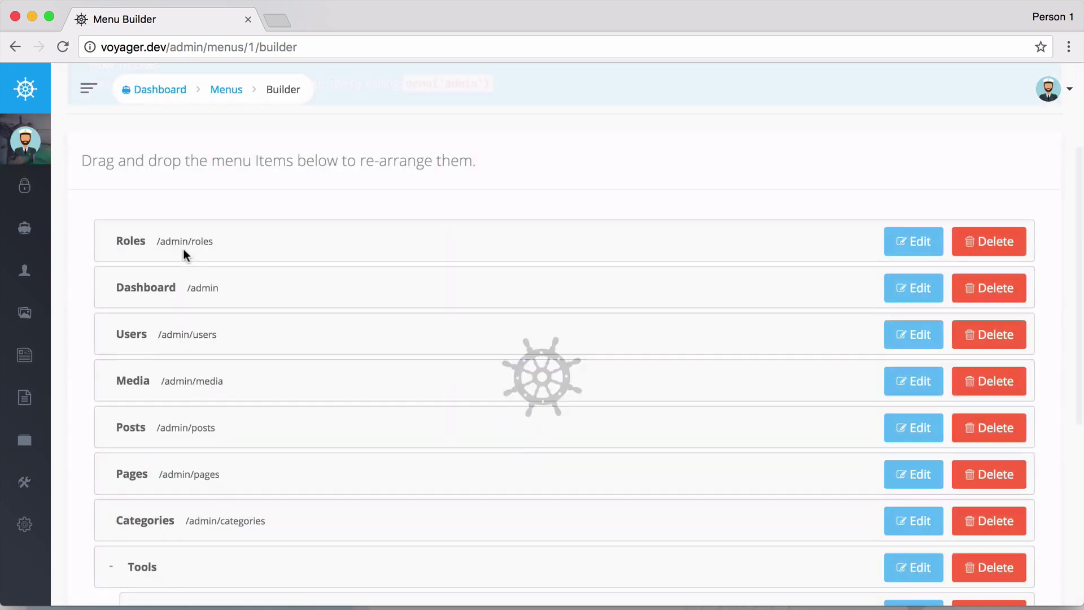
{"action": "mouse_move", "coordinate": [31, 184]}
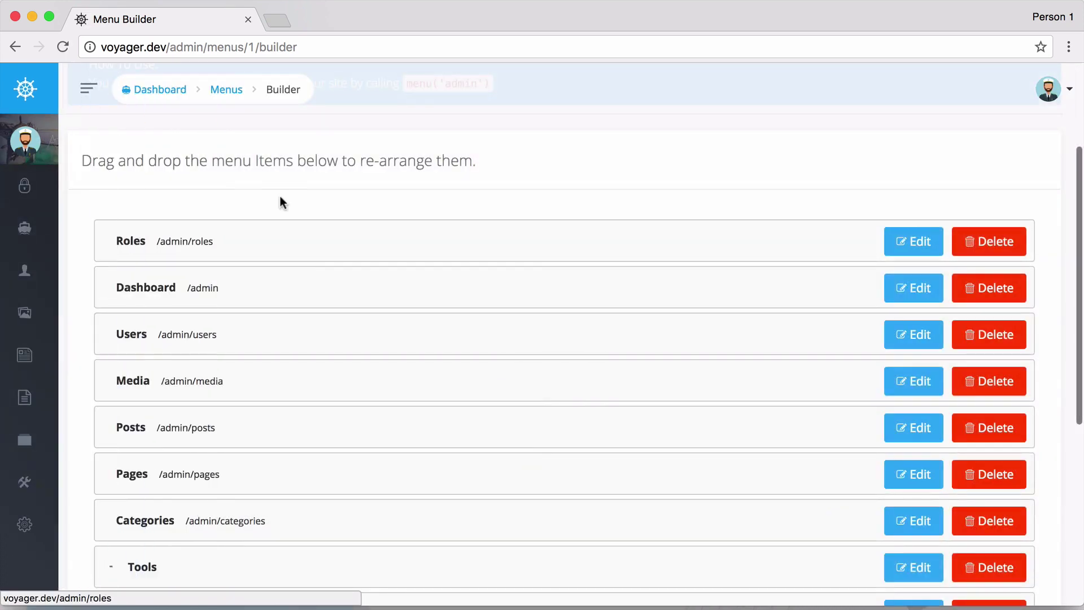
{"action": "left_click_drag", "start_coordinate": [196, 222], "coordinate": [145, 298]}
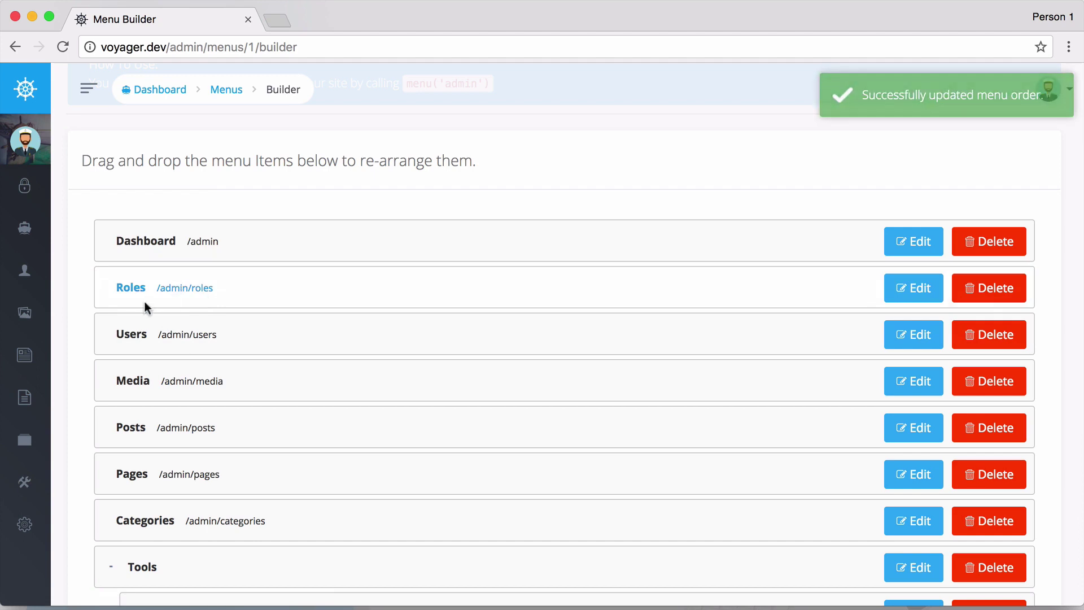
Open Compass under Tools and browse its Resources section.
{"action": "mouse_move", "coordinate": [34, 439]}
{"action": "left_click", "coordinate": [66, 477]}
{"action": "scroll", "coordinate": [80, 475], "scroll_direction": "down", "scroll_amount": 3}
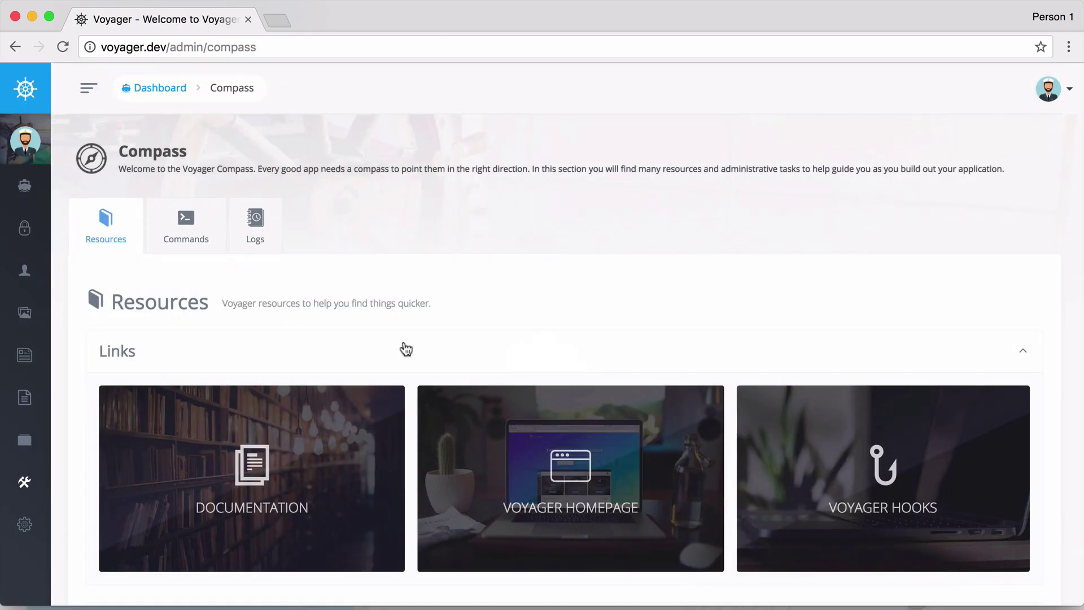
{"action": "scroll", "coordinate": [406, 349], "scroll_direction": "down", "scroll_amount": 5}
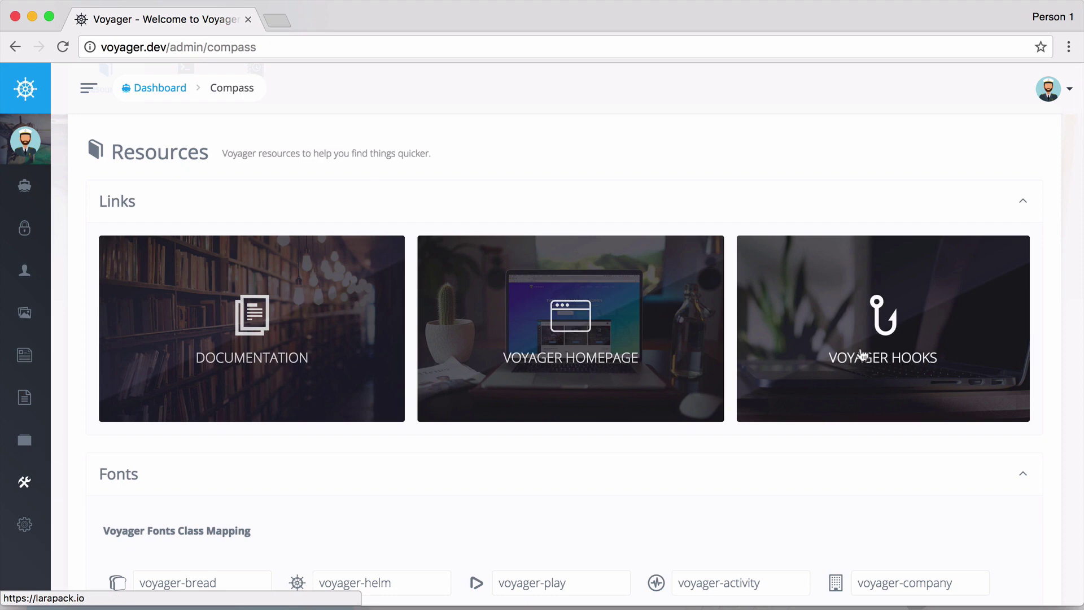
{"action": "scroll", "coordinate": [901, 418], "scroll_direction": "down", "scroll_amount": 1}
{"action": "scroll", "coordinate": [925, 414], "scroll_direction": "down", "scroll_amount": 8}
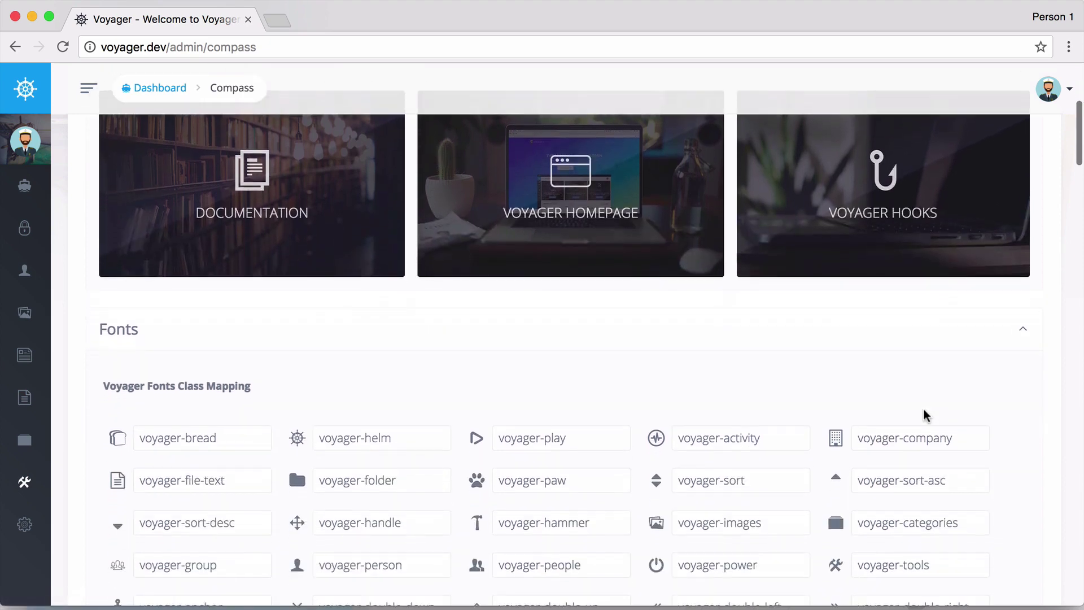
{"action": "scroll", "coordinate": [538, 327], "scroll_direction": "up", "scroll_amount": 10}
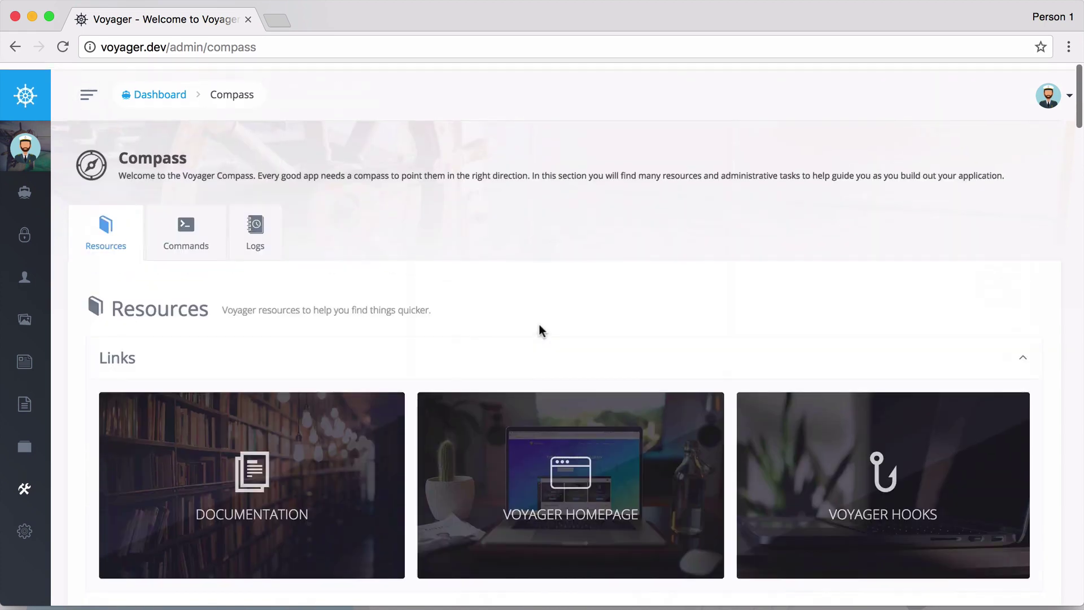
Show Compass's list of Artisan commands.
{"action": "left_click", "coordinate": [220, 240]}
{"action": "scroll", "coordinate": [407, 266], "scroll_direction": "down", "scroll_amount": 2}
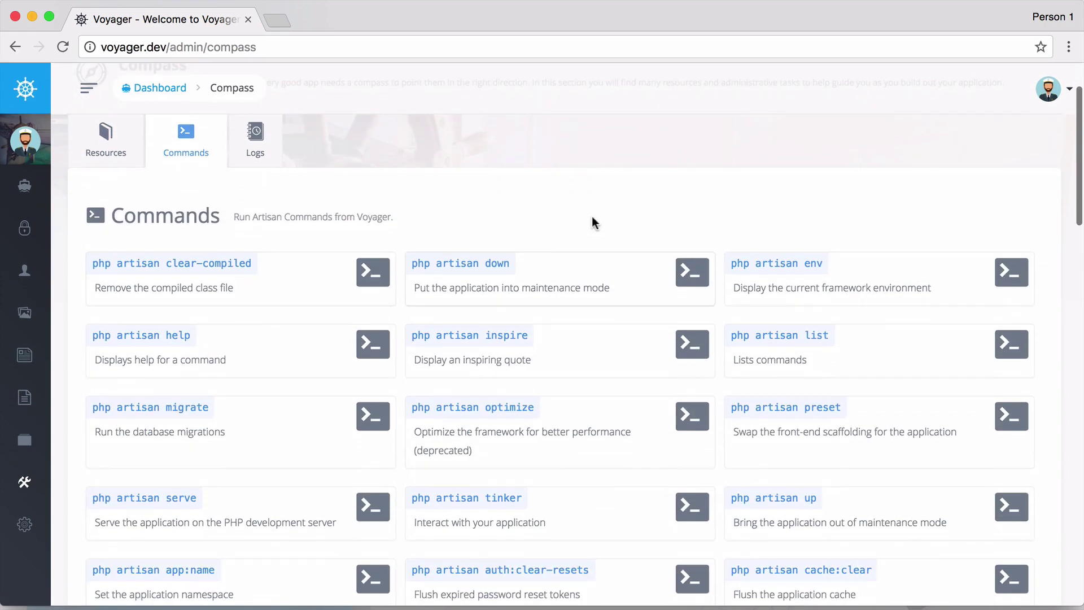
{"action": "scroll", "coordinate": [585, 215], "scroll_direction": "up", "scroll_amount": 2}
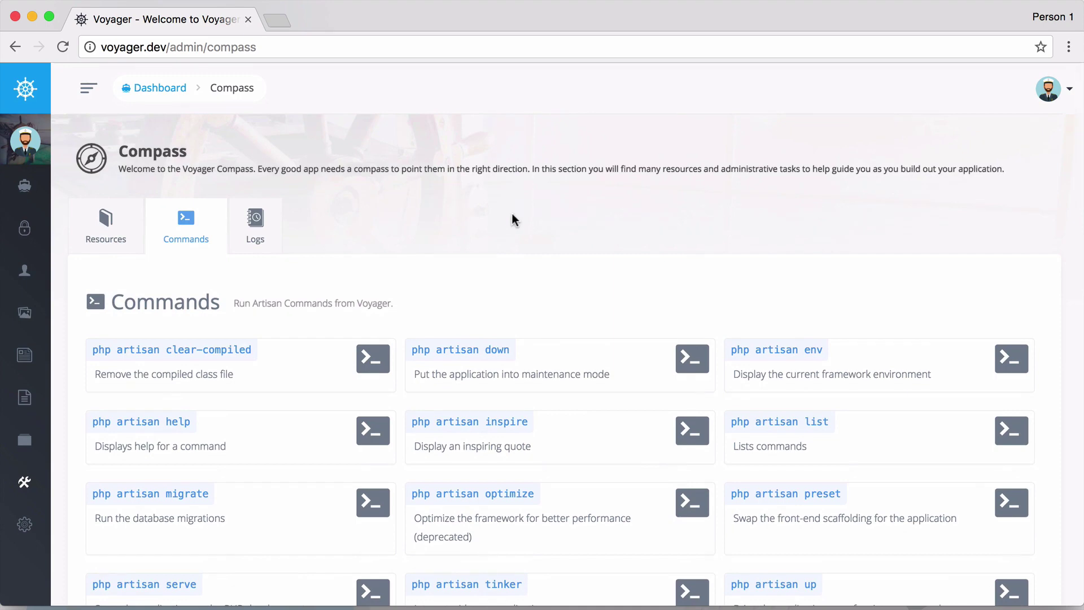
View the laravel.log entries on the Logs tab, showing two database connection errors.
{"action": "left_click", "coordinate": [265, 233]}
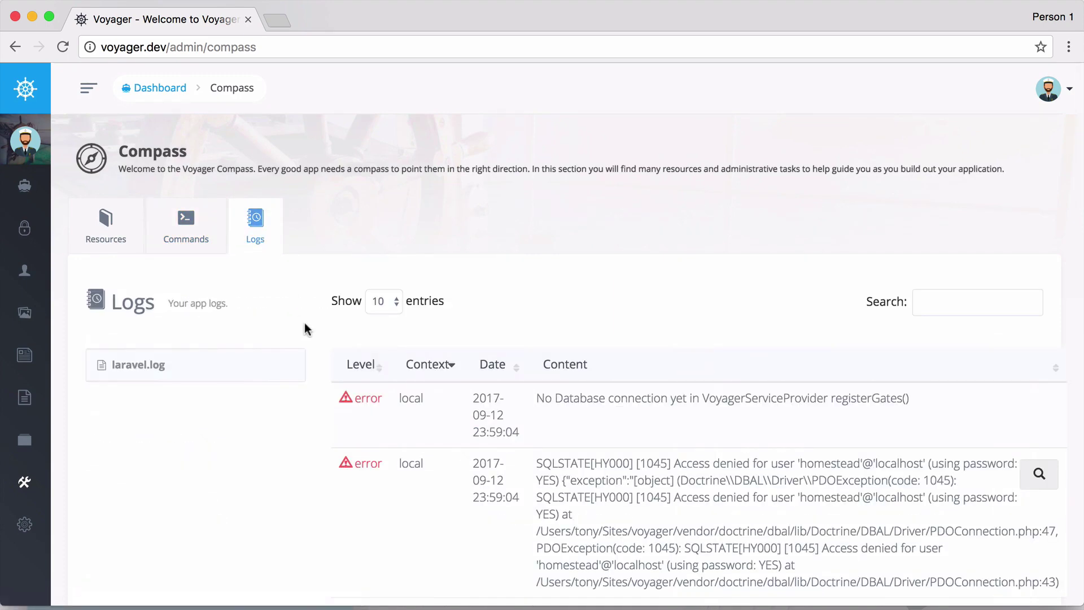
{"action": "scroll", "coordinate": [306, 329], "scroll_direction": "down", "scroll_amount": 3}
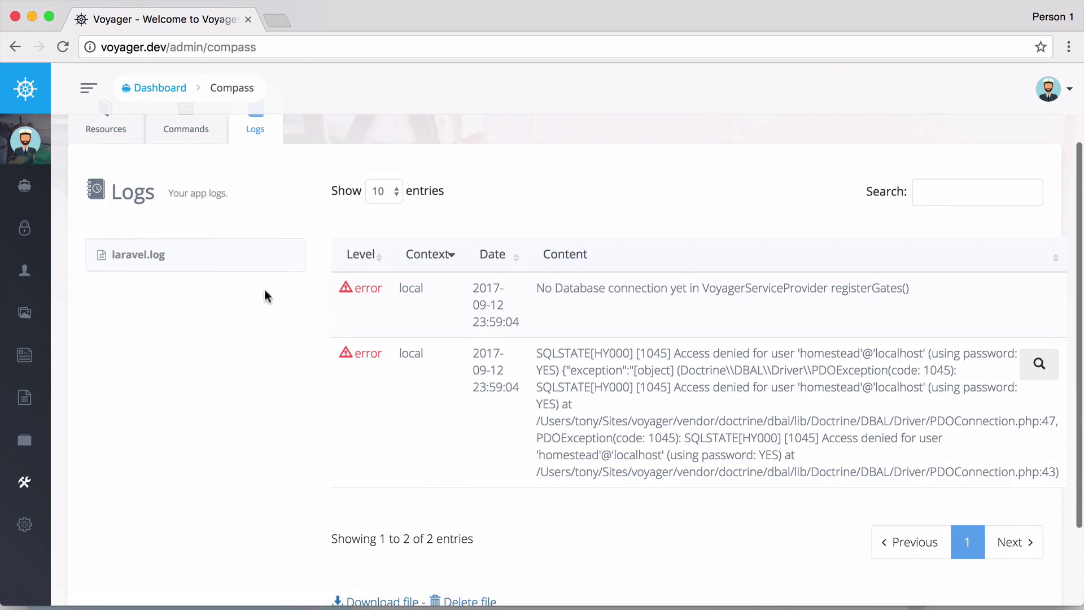
{"action": "scroll", "coordinate": [446, 328], "scroll_direction": "up", "scroll_amount": 3}
{"action": "scroll", "coordinate": [421, 321], "scroll_direction": "down", "scroll_amount": 3}
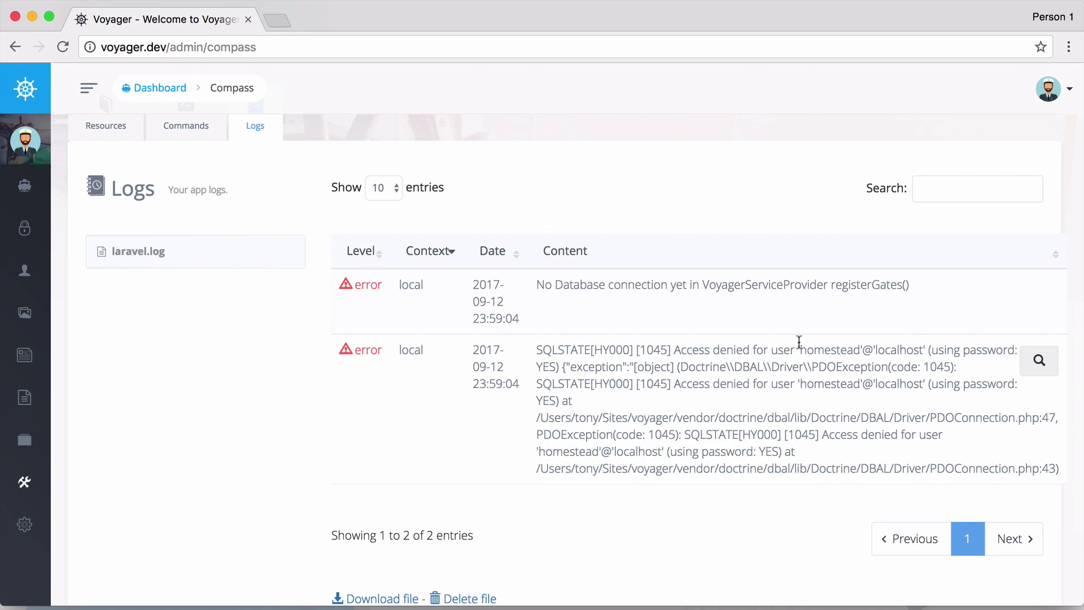
Re-expand Tools and open the Hooks page, which lists no hooks yet.
{"action": "left_click", "coordinate": [28, 486]}
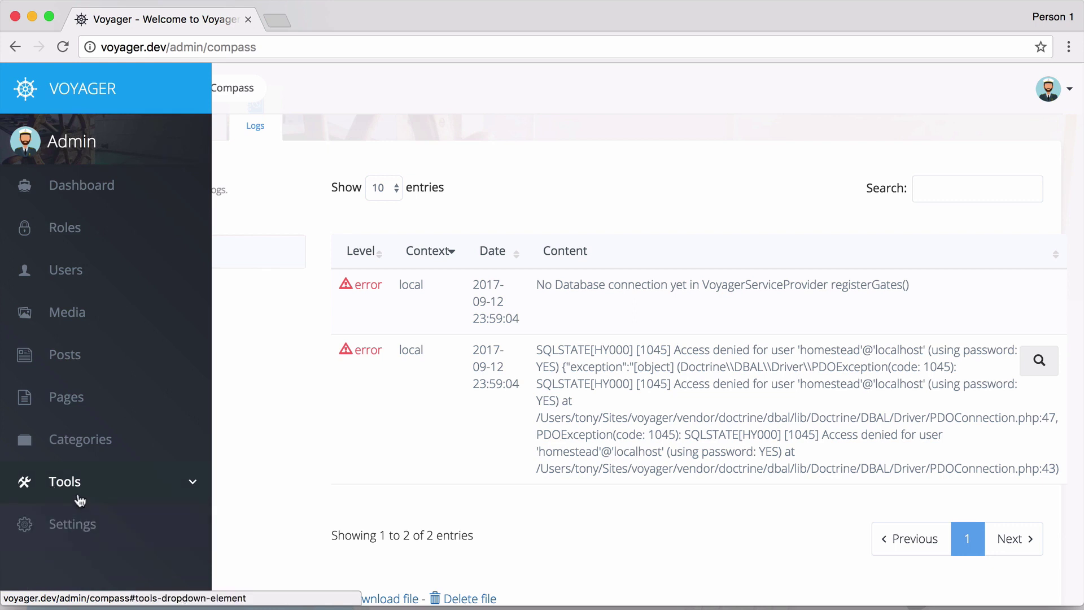
{"action": "left_click", "coordinate": [79, 499]}
{"action": "scroll", "coordinate": [81, 500], "scroll_direction": "down", "scroll_amount": 2}
{"action": "left_click", "coordinate": [79, 526]}
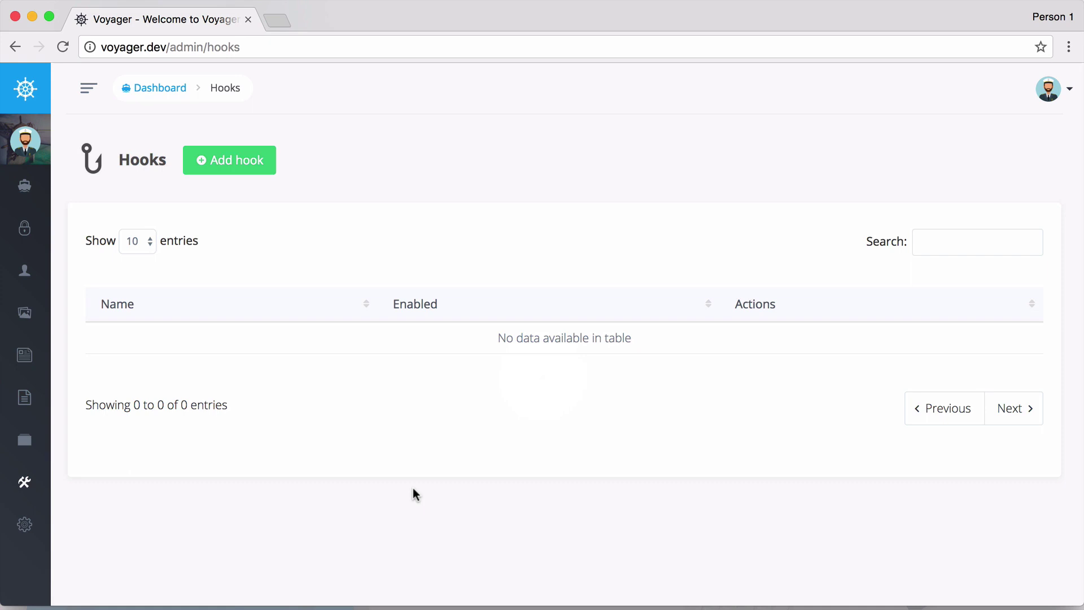
{"action": "mouse_move", "coordinate": [34, 520]}
{"action": "scroll", "coordinate": [48, 524], "scroll_direction": "down", "scroll_amount": 3}
Open Settings and look through the Site Title and Site Description settings.
{"action": "left_click", "coordinate": [67, 535]}
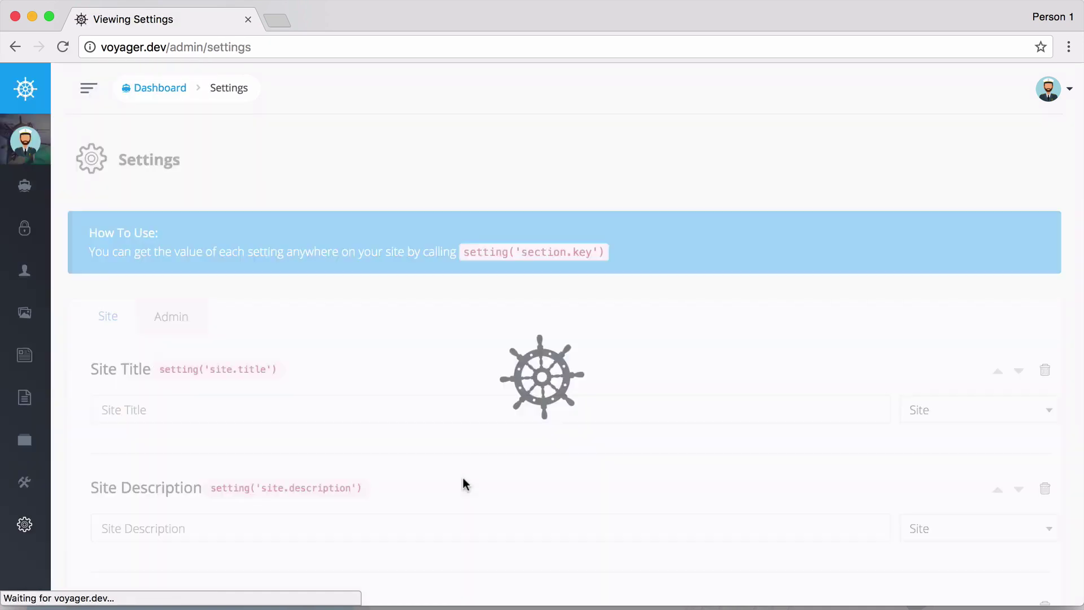
{"action": "scroll", "coordinate": [351, 399], "scroll_direction": "down", "scroll_amount": 3}
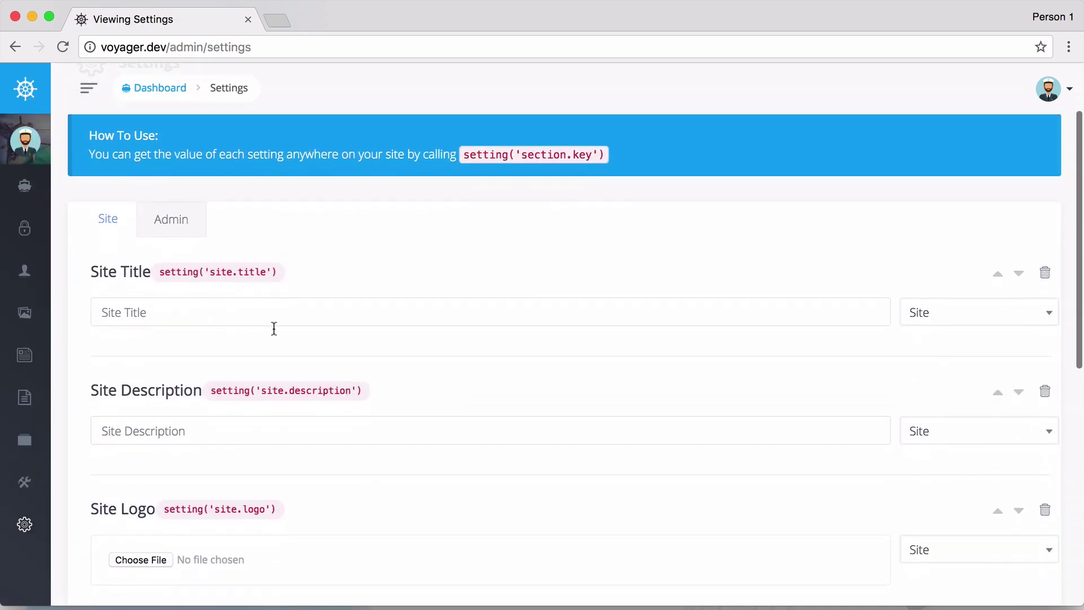
{"action": "scroll", "coordinate": [276, 337], "scroll_direction": "down", "scroll_amount": 5}
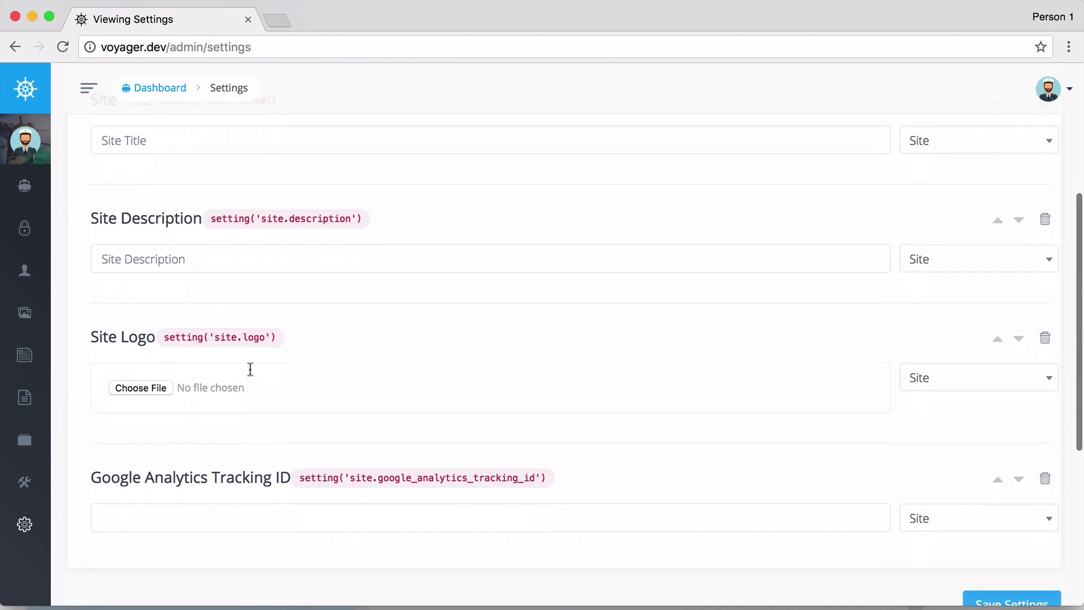
{"action": "scroll", "coordinate": [327, 377], "scroll_direction": "up", "scroll_amount": 5}
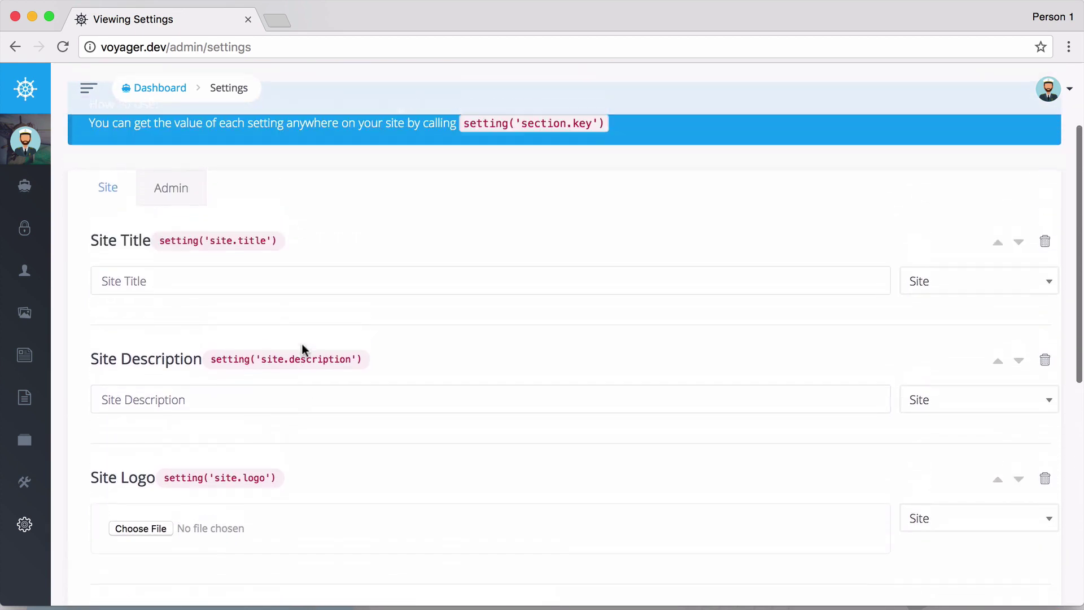
{"action": "scroll", "coordinate": [302, 345], "scroll_direction": "up", "scroll_amount": 2}
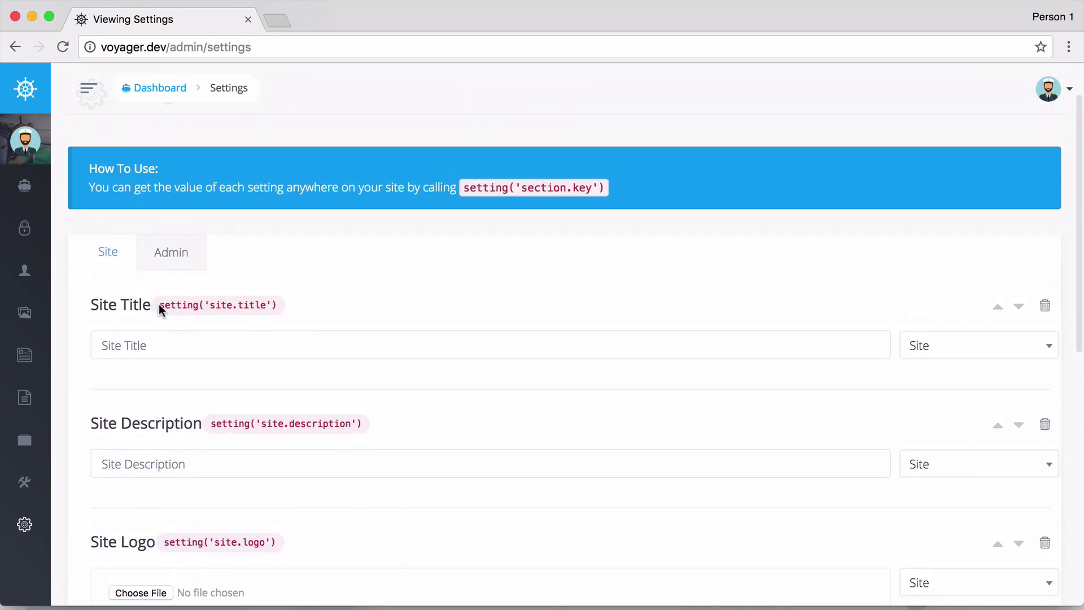
Highlight the site.title code snippet, then switch to the Admin group showing Admin Title Voyager.
{"action": "left_click_drag", "start_coordinate": [159, 305], "coordinate": [255, 303]}
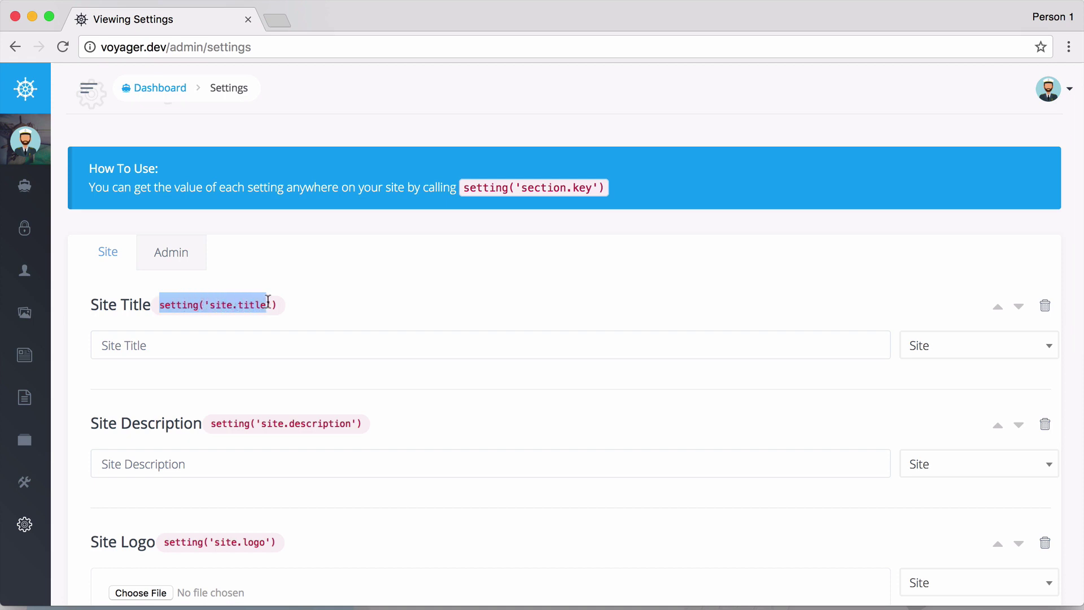
{"action": "scroll", "coordinate": [344, 323], "scroll_direction": "down", "scroll_amount": 10}
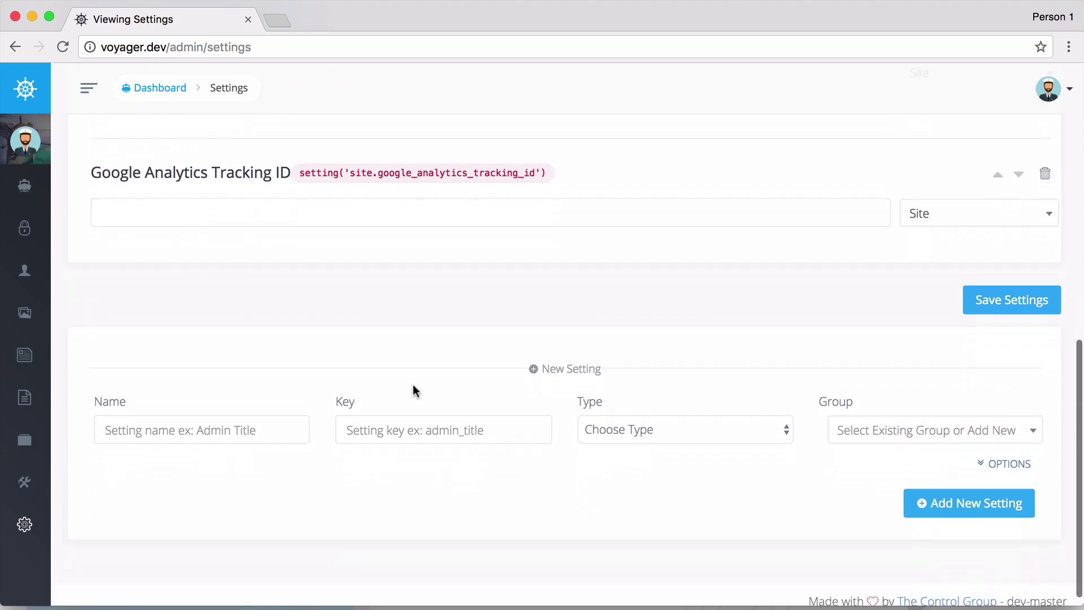
{"action": "scroll", "coordinate": [658, 422], "scroll_direction": "up", "scroll_amount": 10}
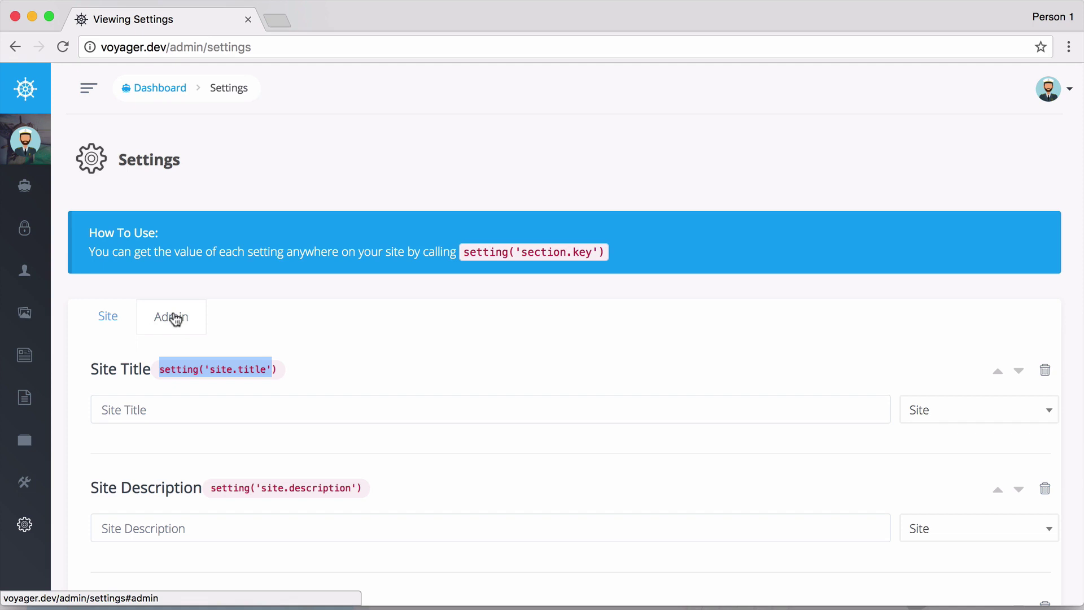
{"action": "left_click", "coordinate": [151, 322]}
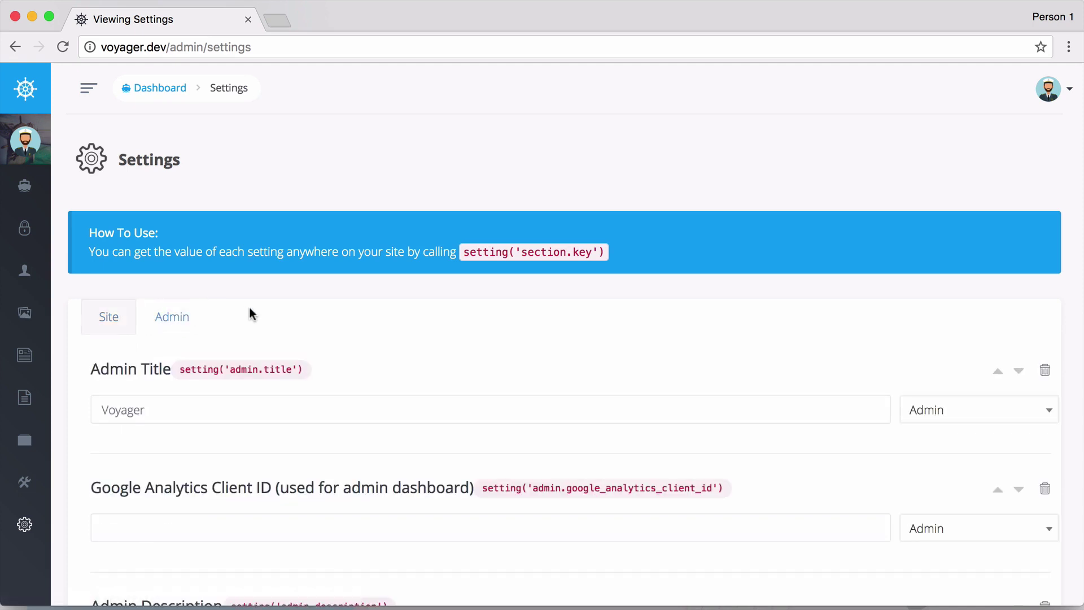